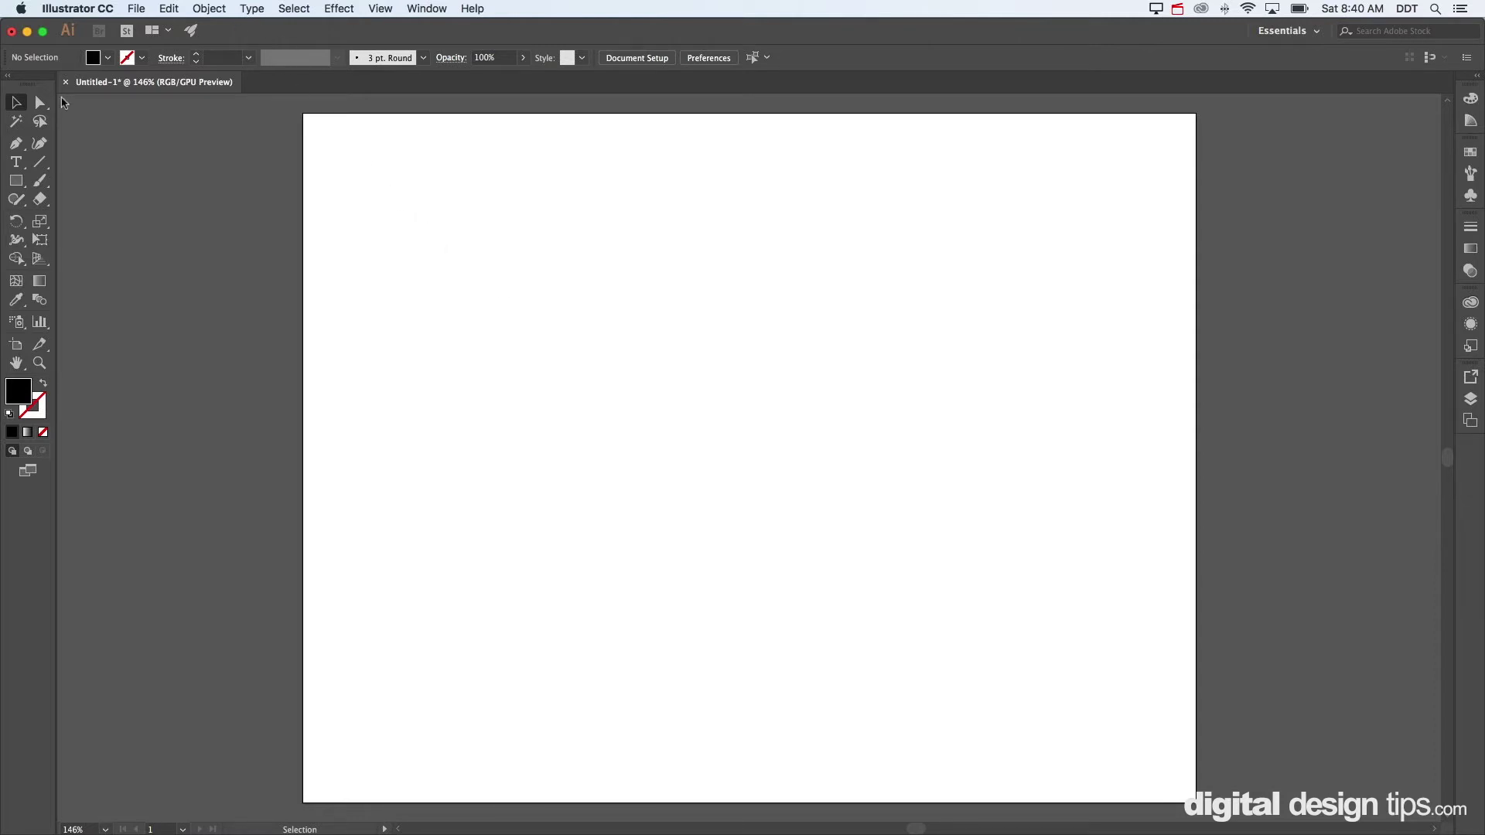
Type DIGITAL in Futura Bold on the artboard and drag it slightly down and left
{"action": "left_click", "coordinate": [16, 161]}
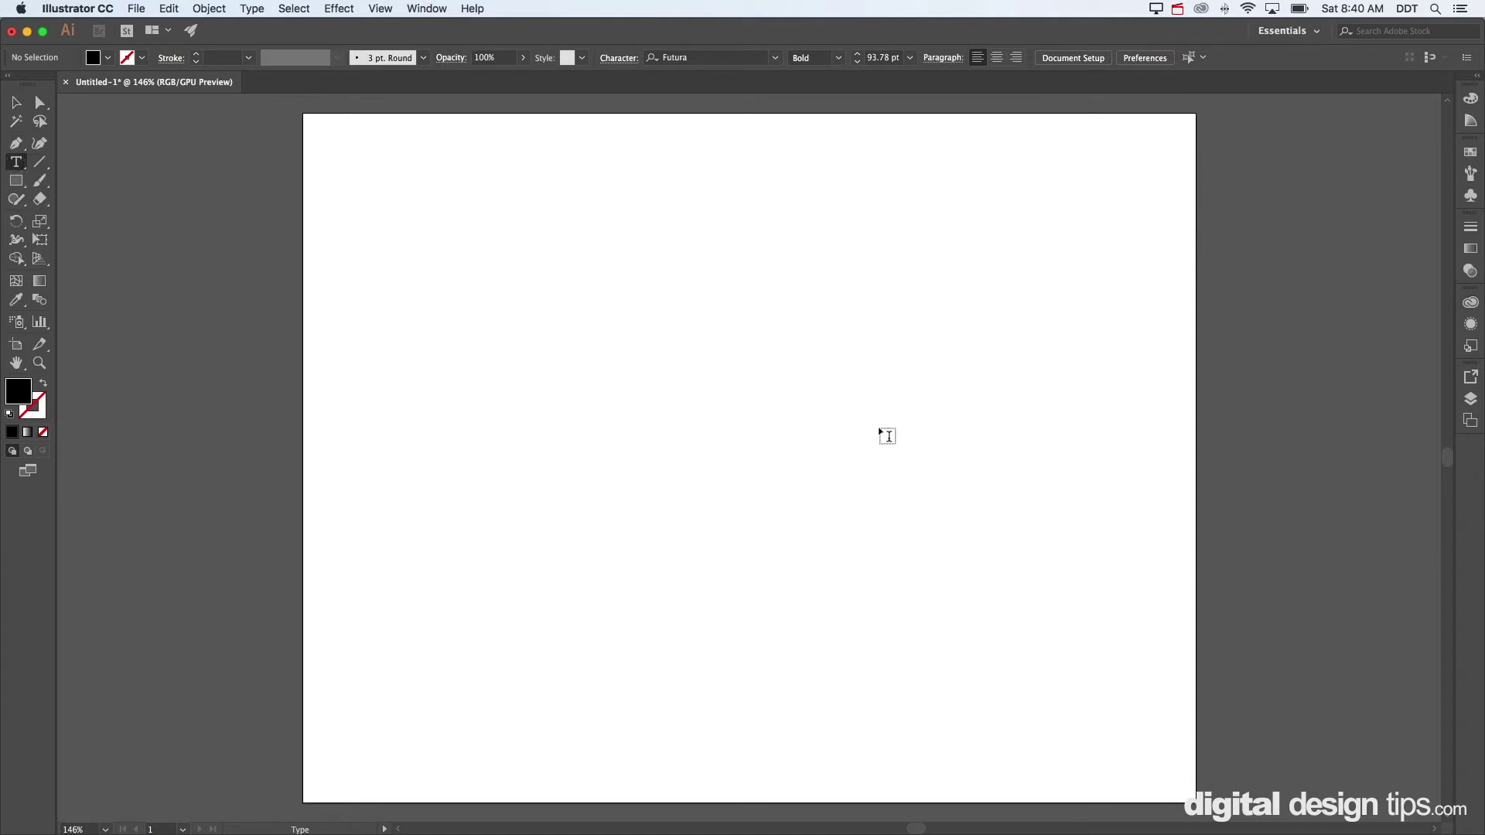
{"action": "left_click", "coordinate": [604, 341]}
{"action": "type", "text": "DI"}
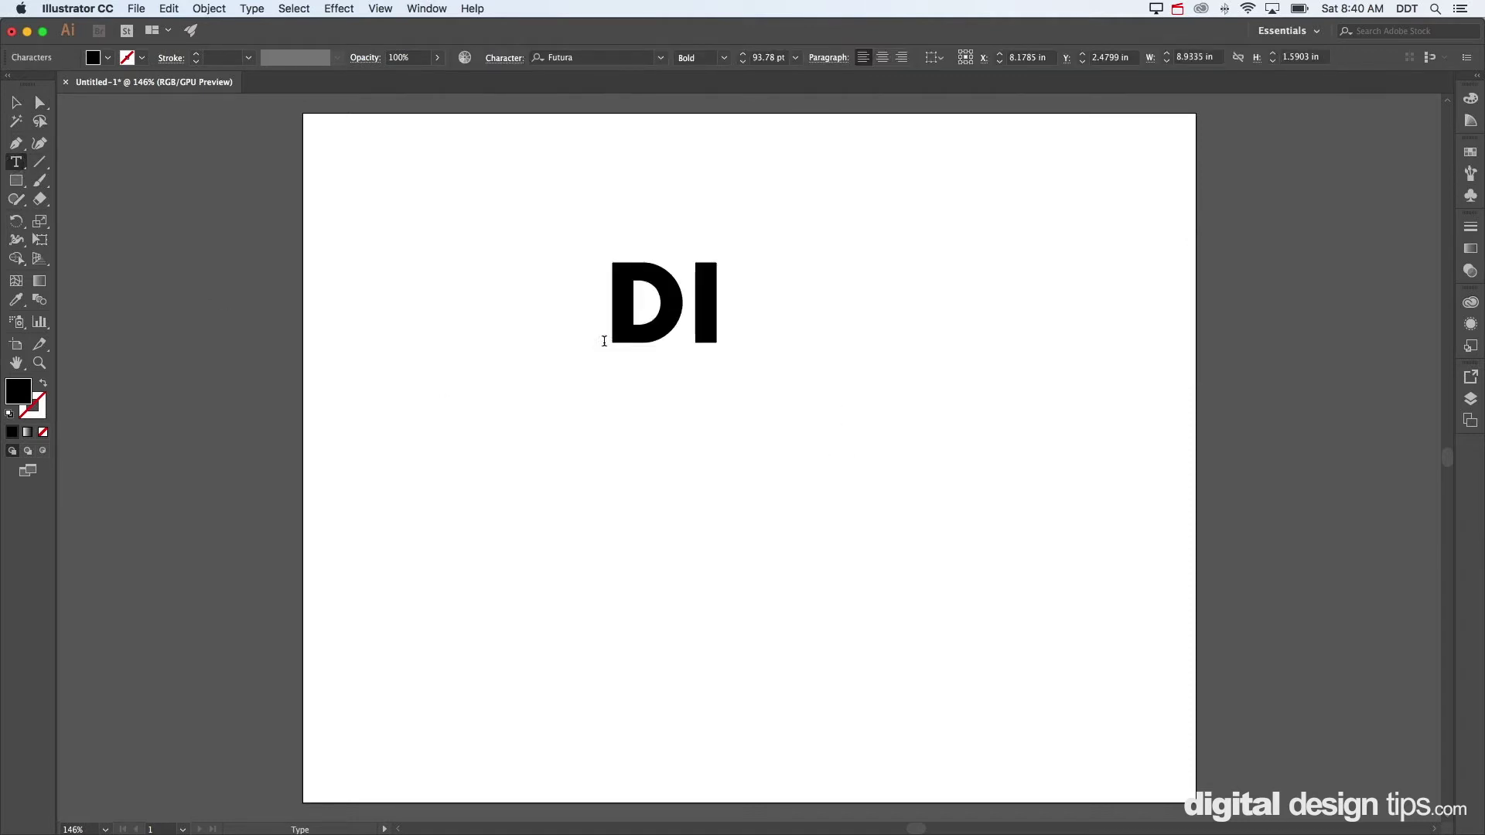
{"action": "type", "text": "GITAL"}
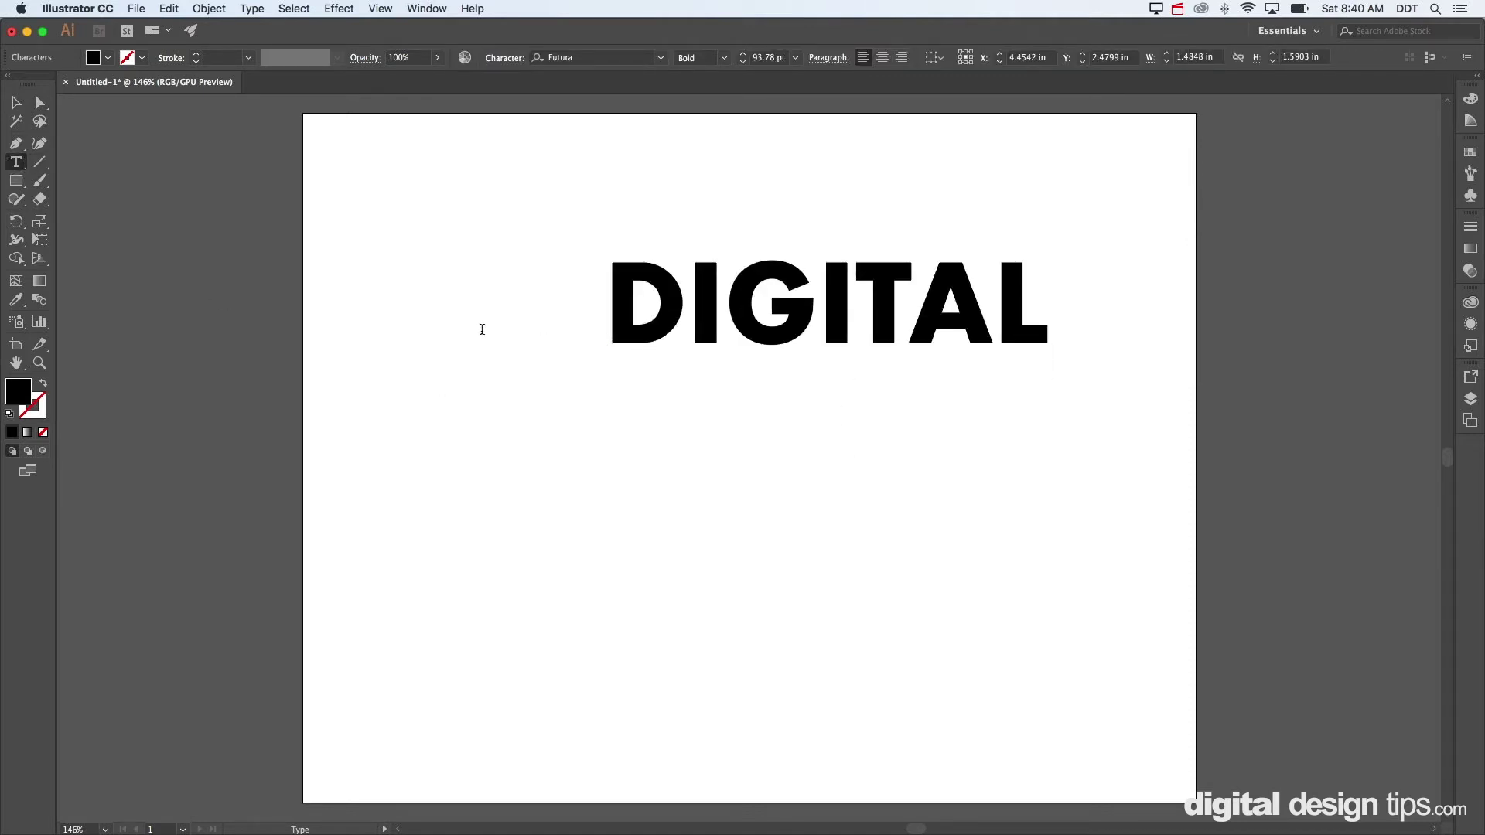
{"action": "left_click", "coordinate": [12, 103]}
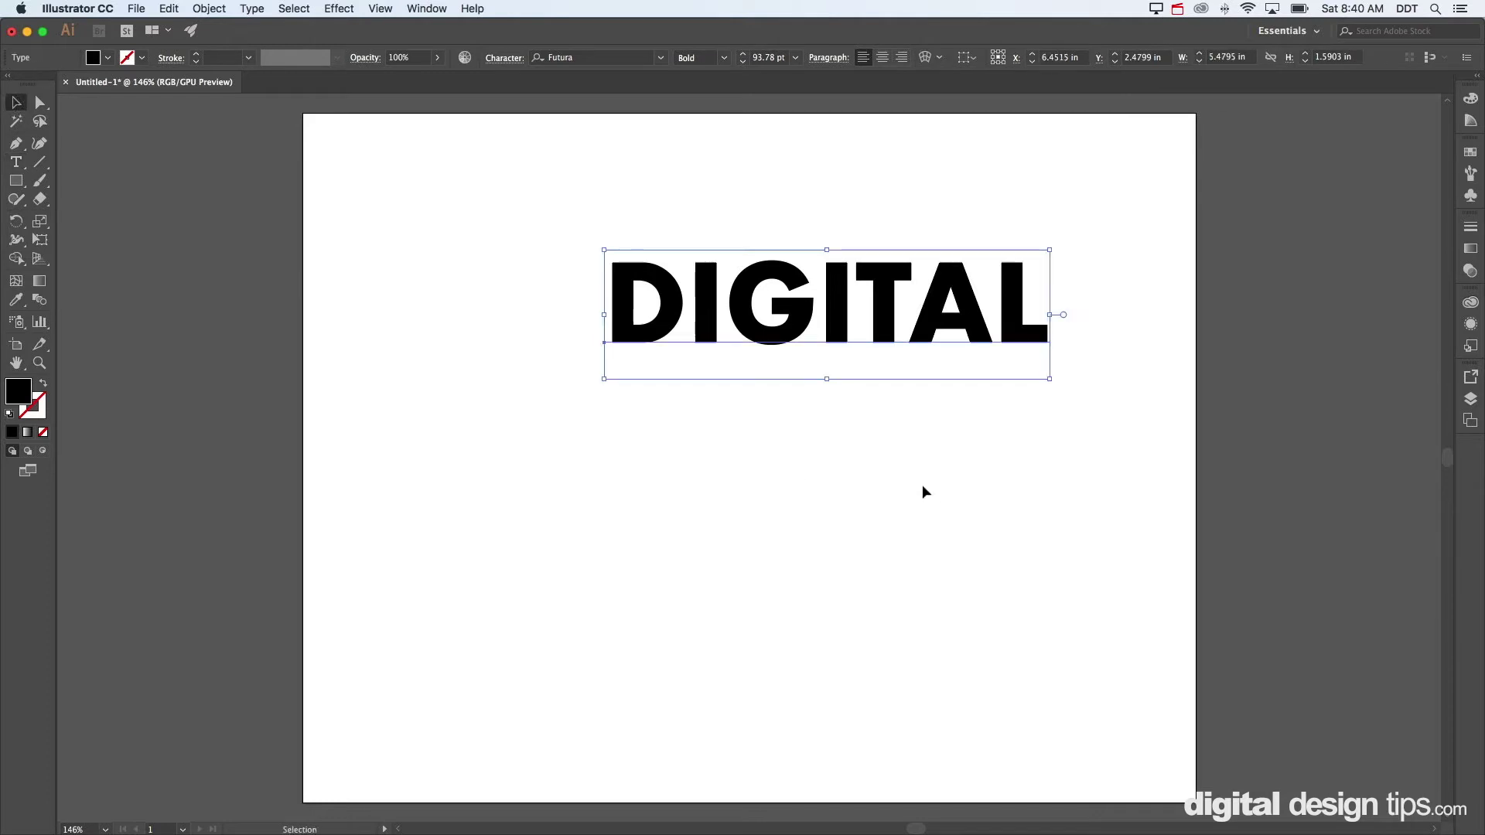
{"action": "left_click", "coordinate": [919, 487]}
{"action": "left_click_drag", "start_coordinate": [882, 322], "coordinate": [795, 351]}
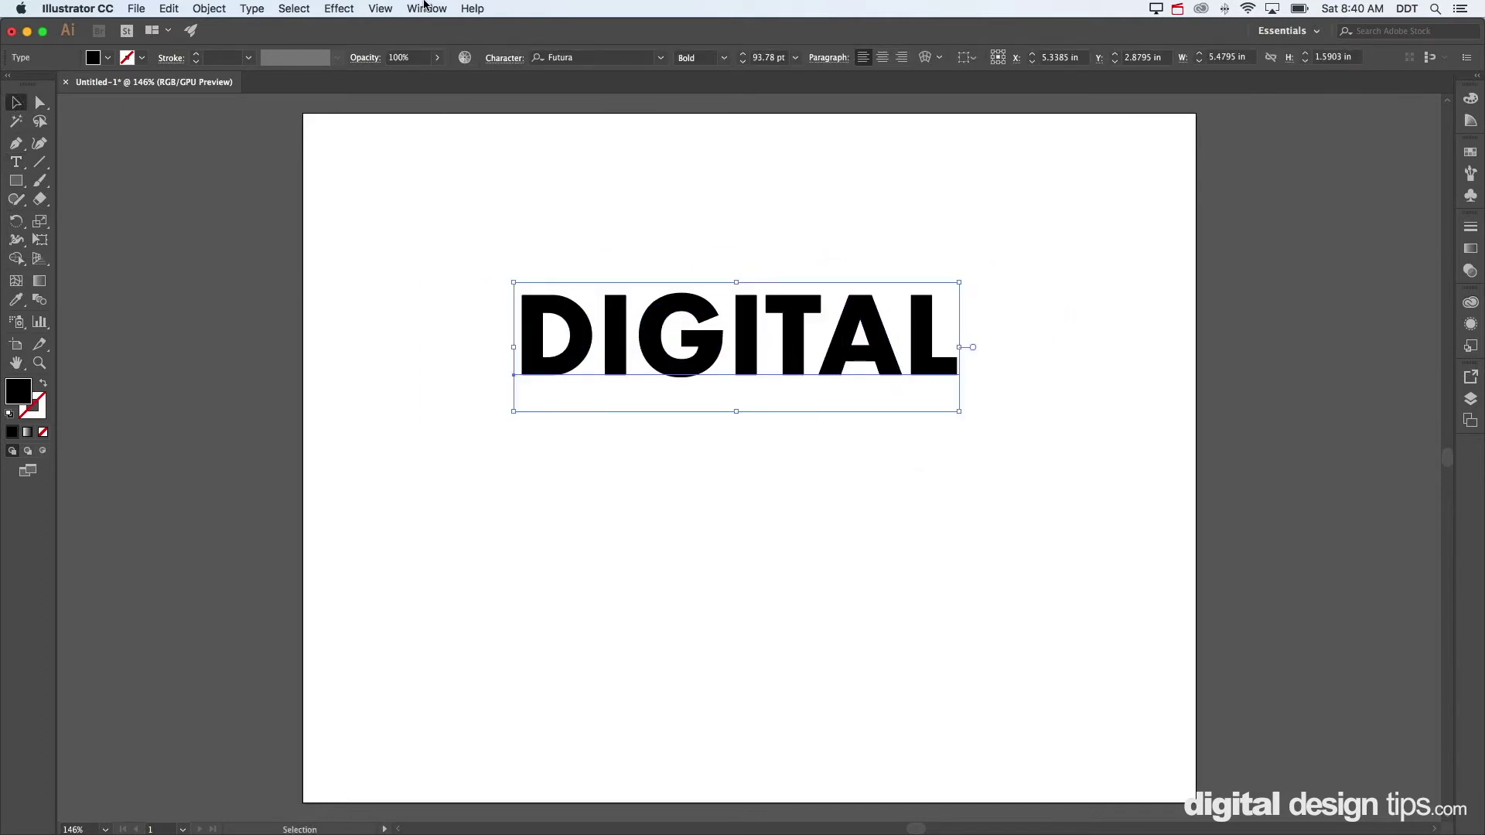
{"action": "left_click", "coordinate": [425, 6]}
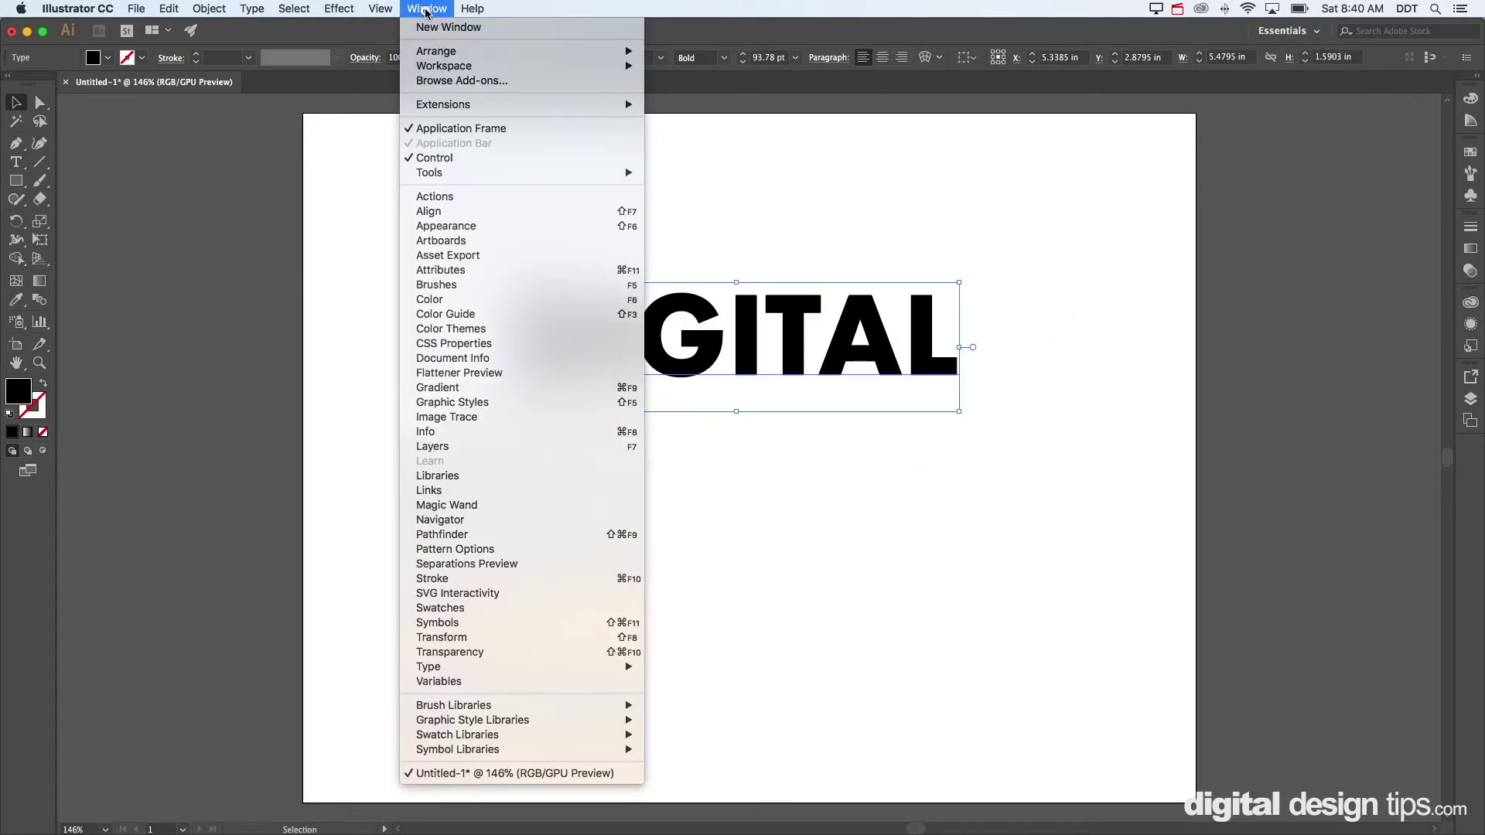
{"action": "mouse_move", "coordinate": [430, 667]}
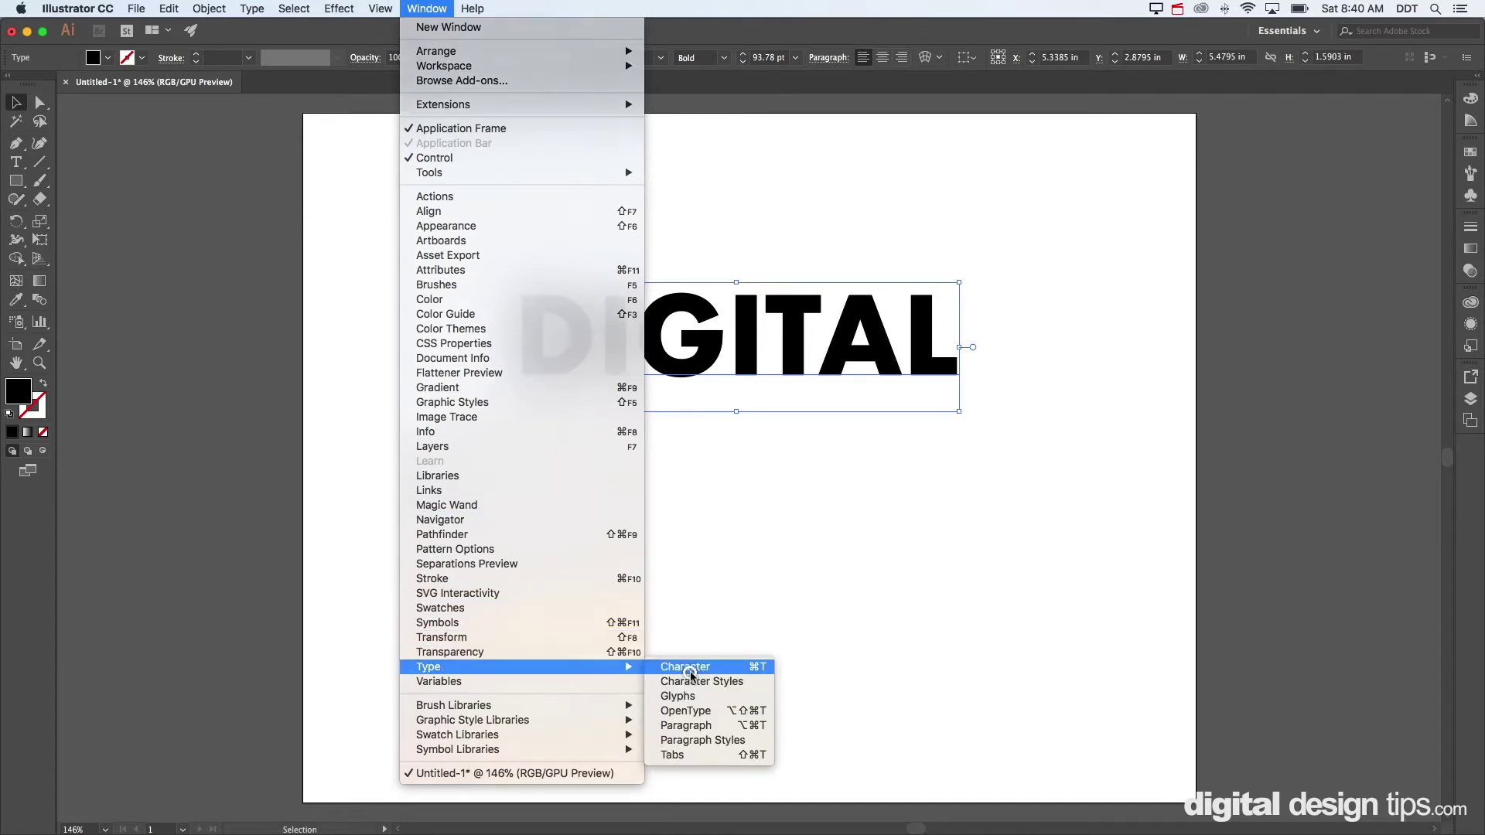
Tighten the tracking of DIGITAL to -160 in the Character panel
{"action": "left_click", "coordinate": [689, 670]}
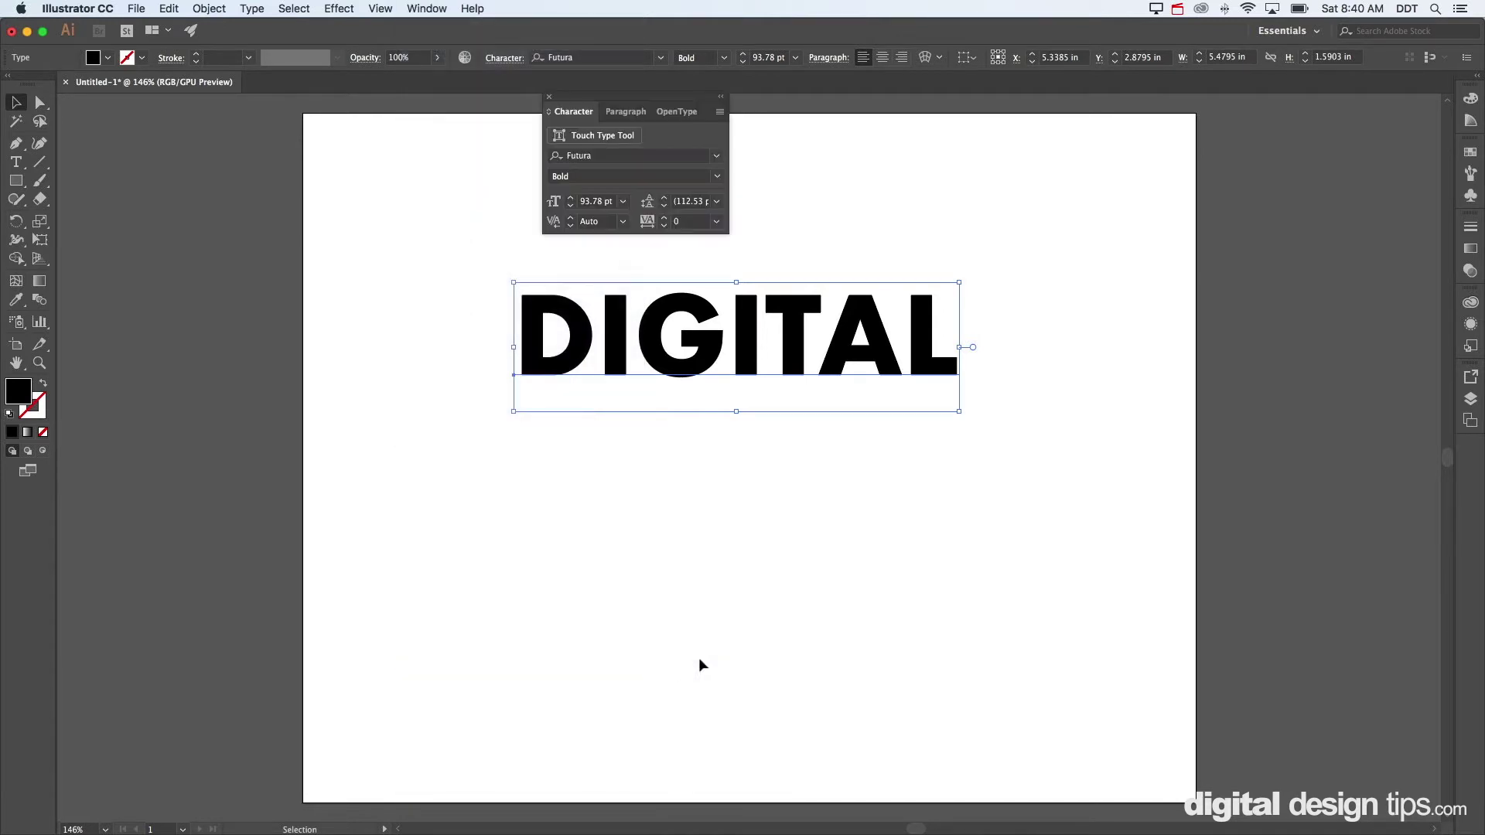
{"action": "left_click", "coordinate": [663, 227]}
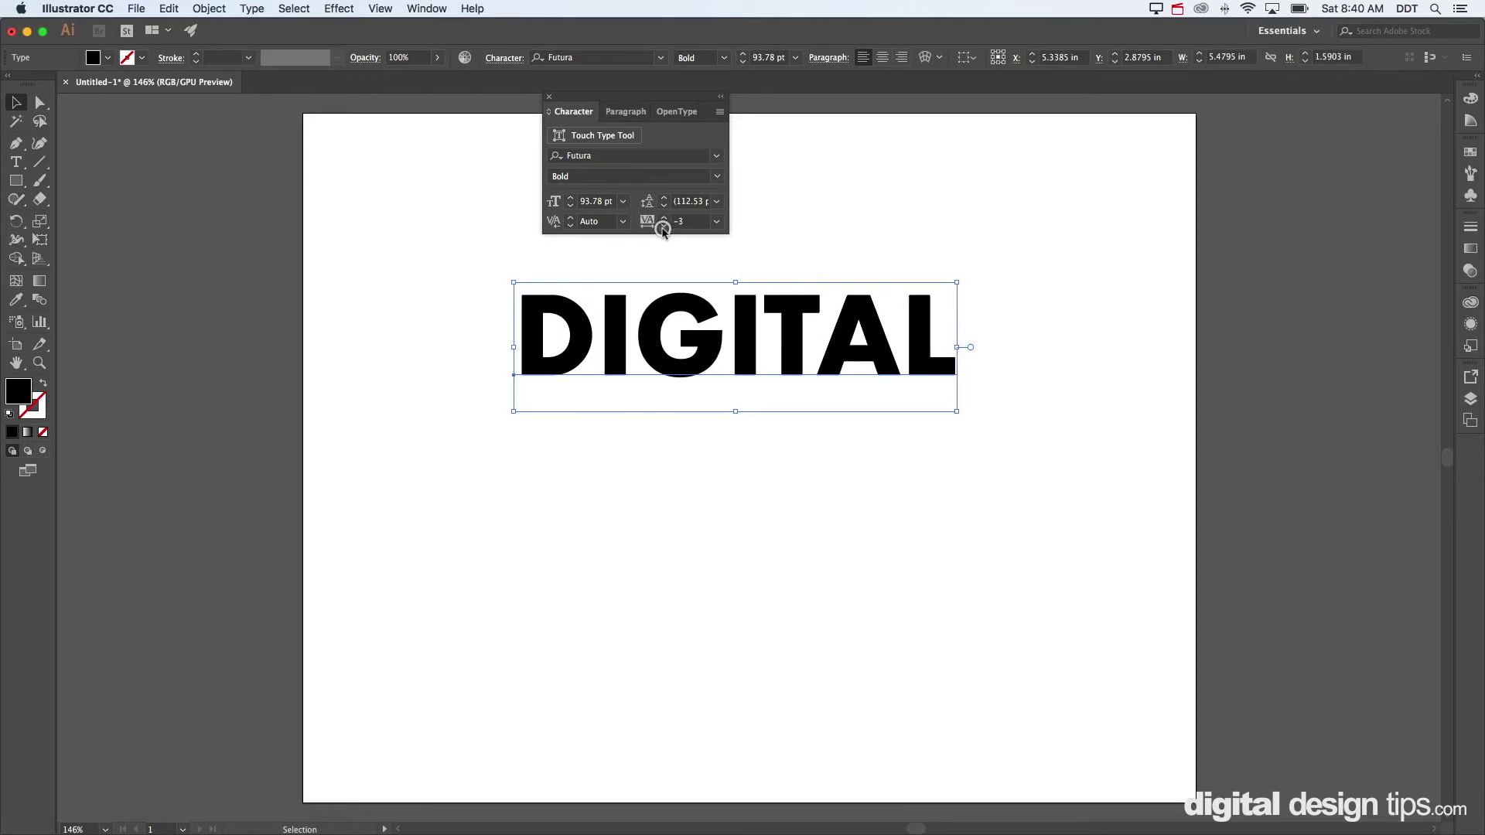
{"action": "left_click", "coordinate": [663, 228], "text": "shift"}
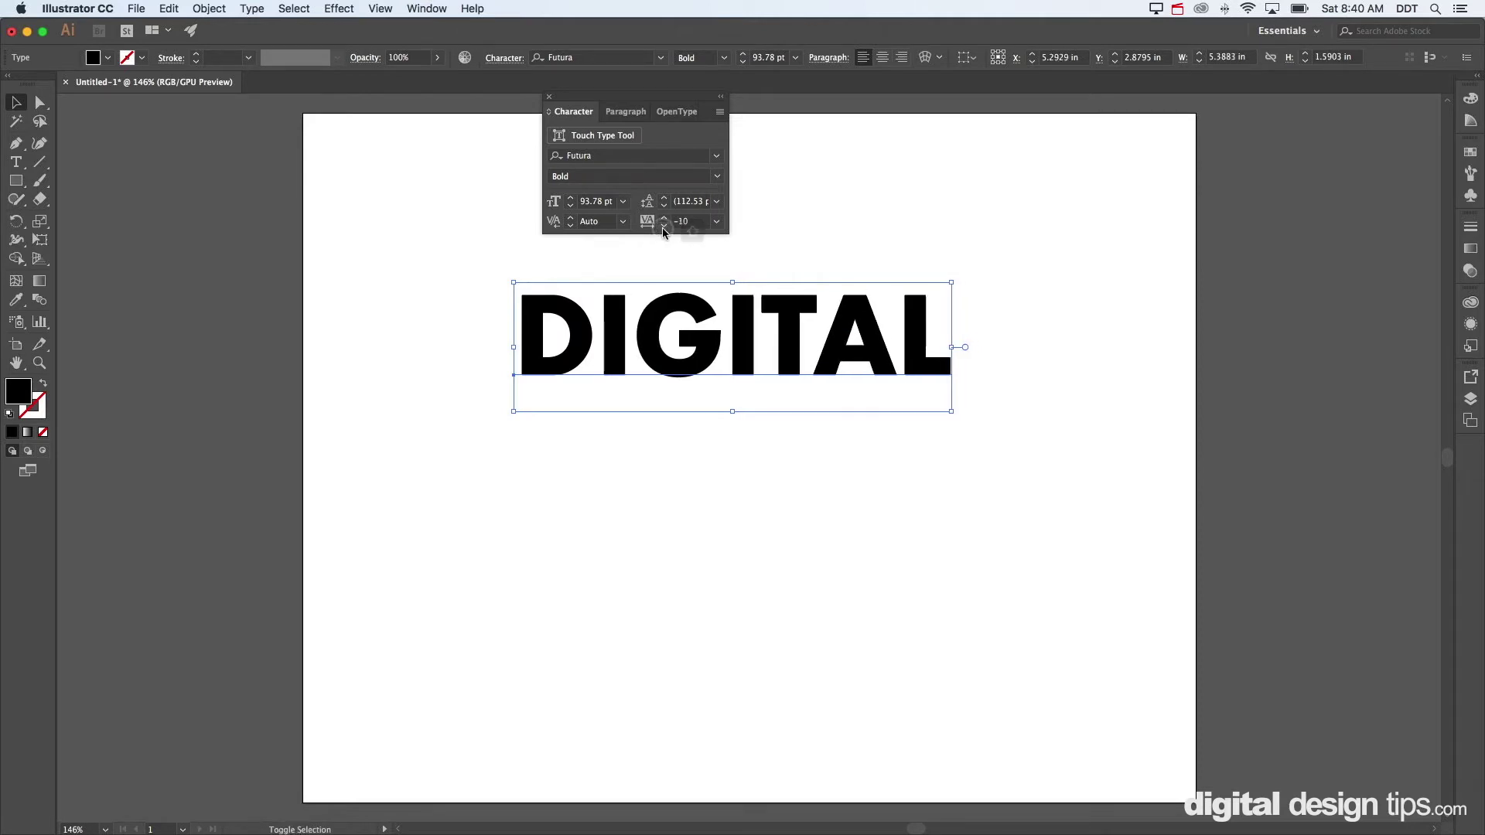
{"action": "left_click", "coordinate": [663, 227], "text": "shift"}
{"action": "left_click", "coordinate": [663, 227], "text": "shift"}
{"action": "left_click", "coordinate": [663, 227], "text": "shift"}
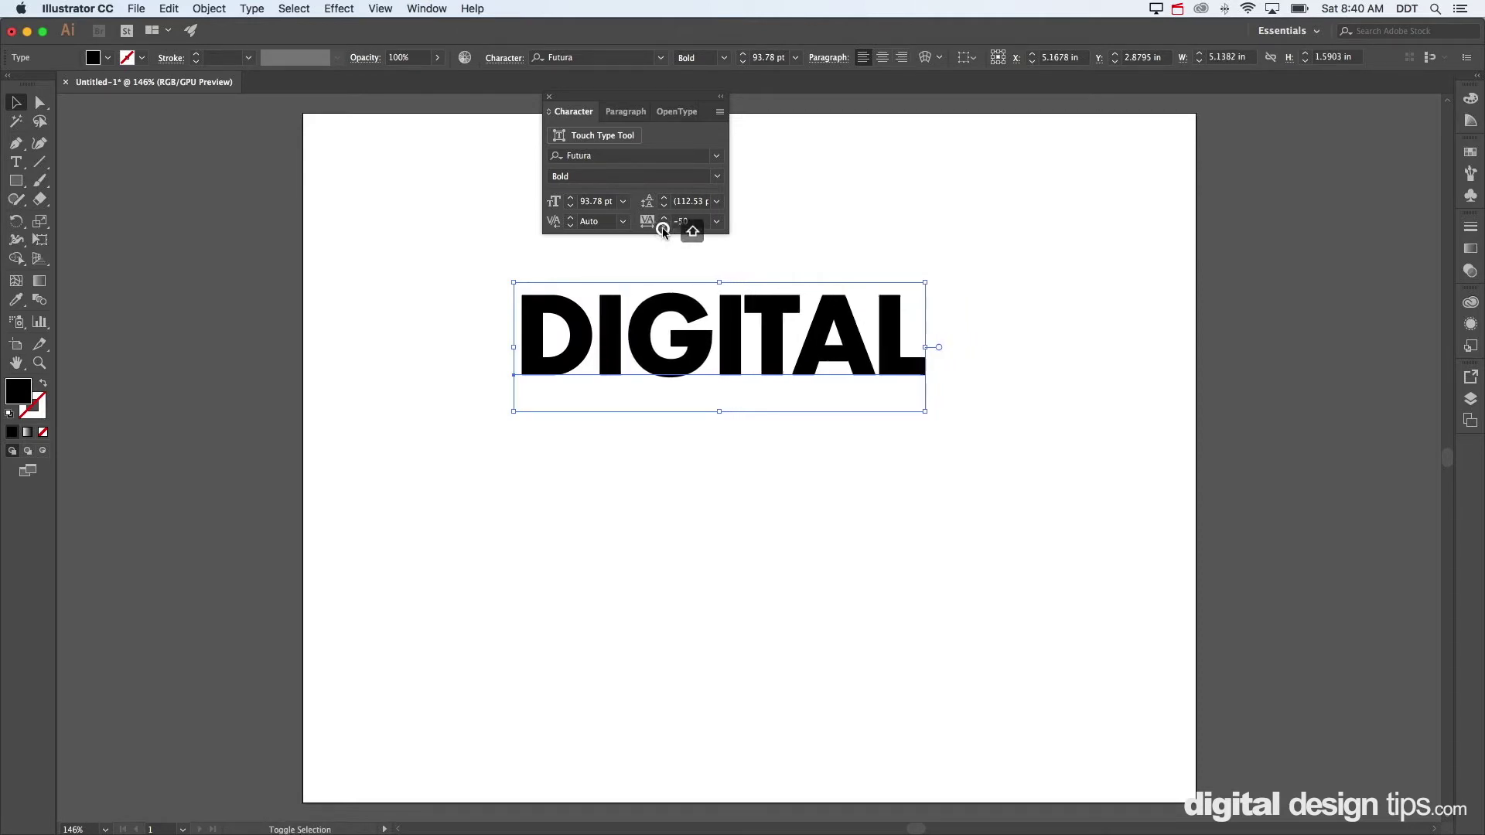
{"action": "left_click", "coordinate": [663, 227], "text": "shift"}
{"action": "left_click", "coordinate": [663, 227], "text": "shift"}
{"action": "left_click", "coordinate": [662, 228], "text": "shift"}
{"action": "left_click", "coordinate": [663, 228], "text": "shift"}
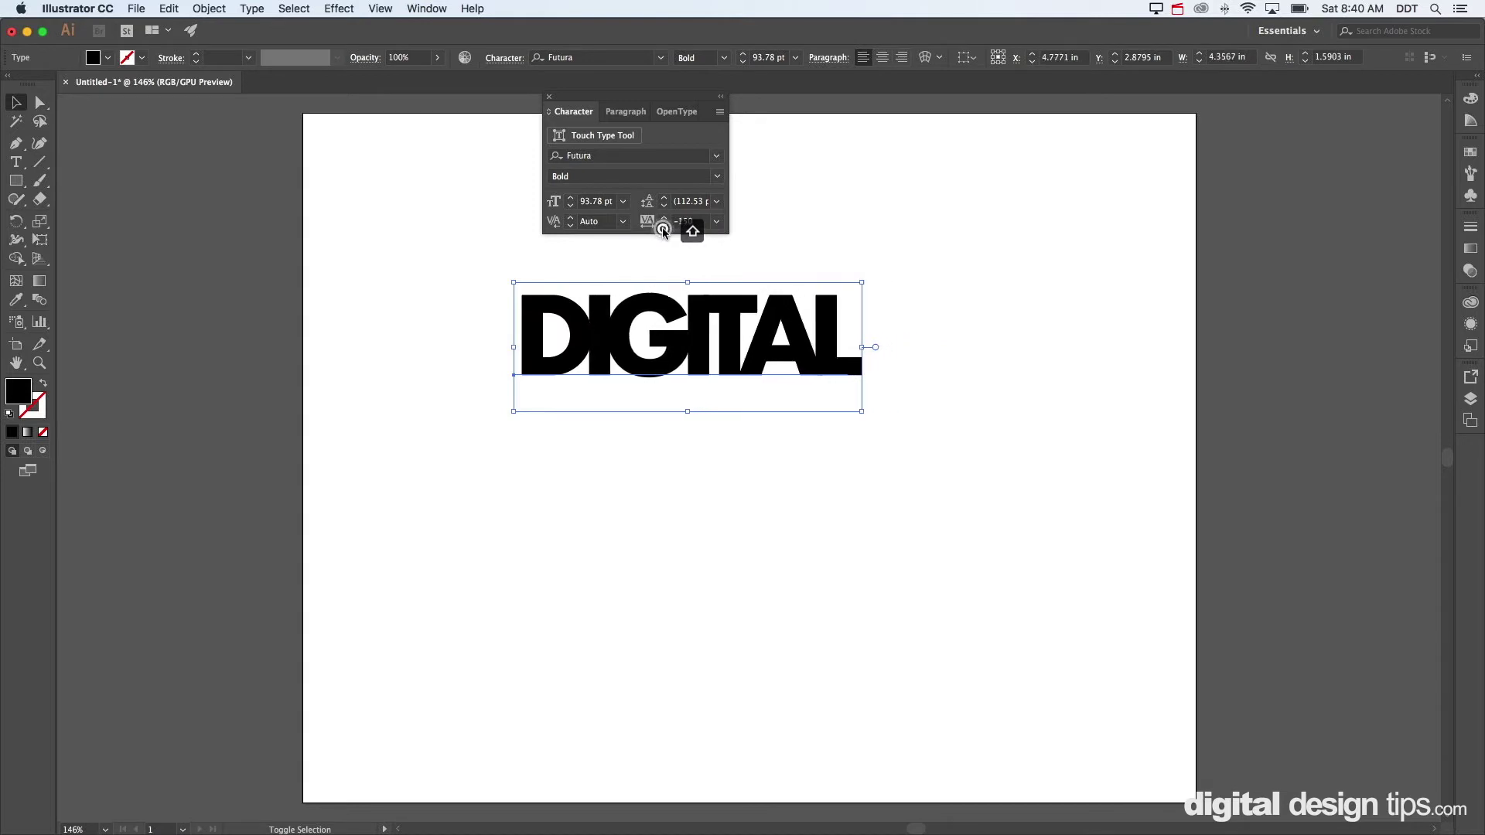
{"action": "left_click", "coordinate": [1094, 293]}
Move DIGITAL to the artboard middle, delete the mistyped letters, and place it higher
{"action": "left_click", "coordinate": [730, 333]}
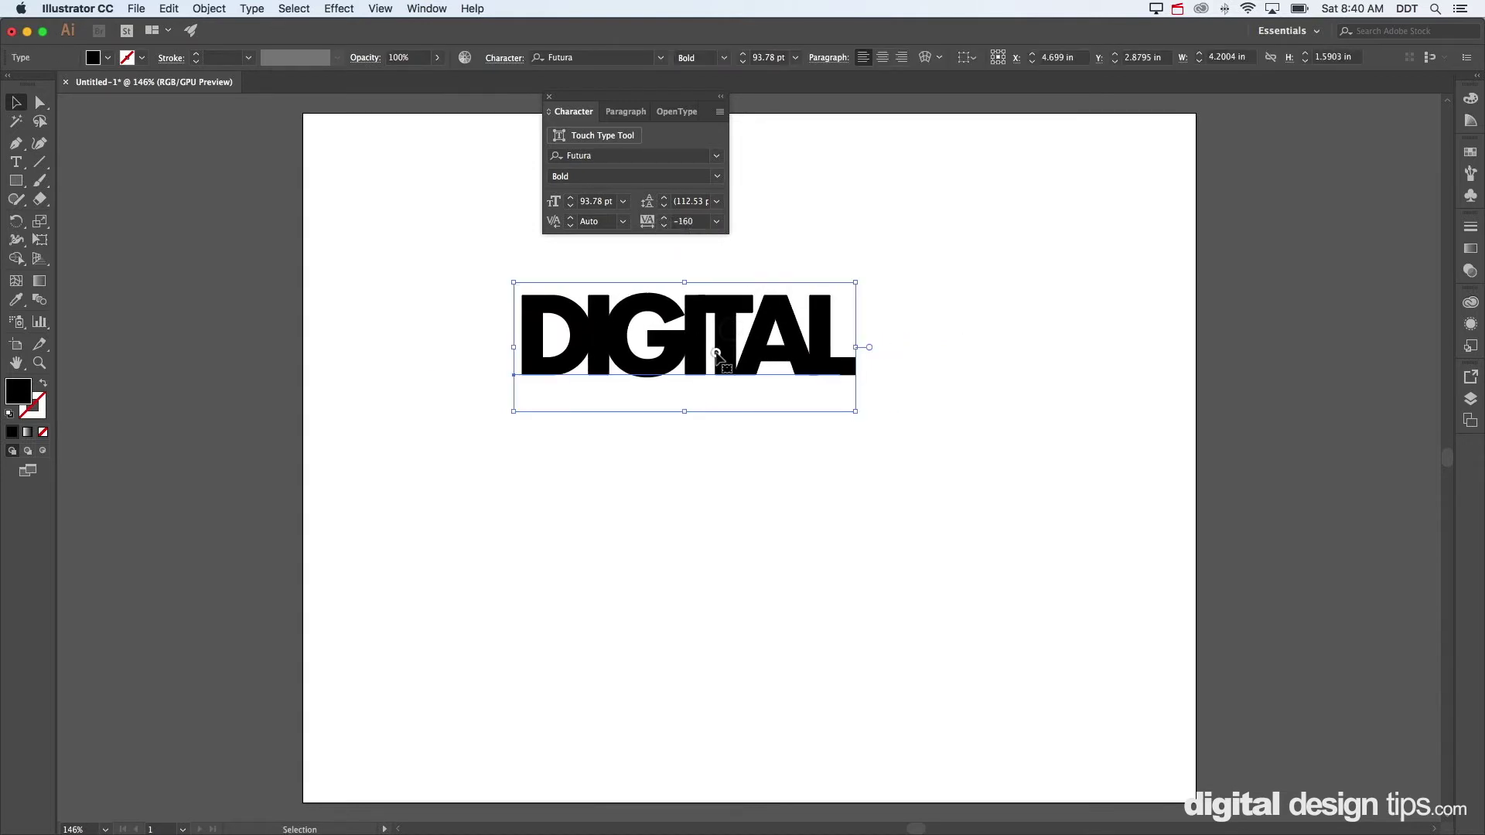
{"action": "left_click_drag", "start_coordinate": [692, 339], "coordinate": [768, 457]}
{"action": "key", "text": "t"}
{"action": "left_click", "coordinate": [595, 439]}
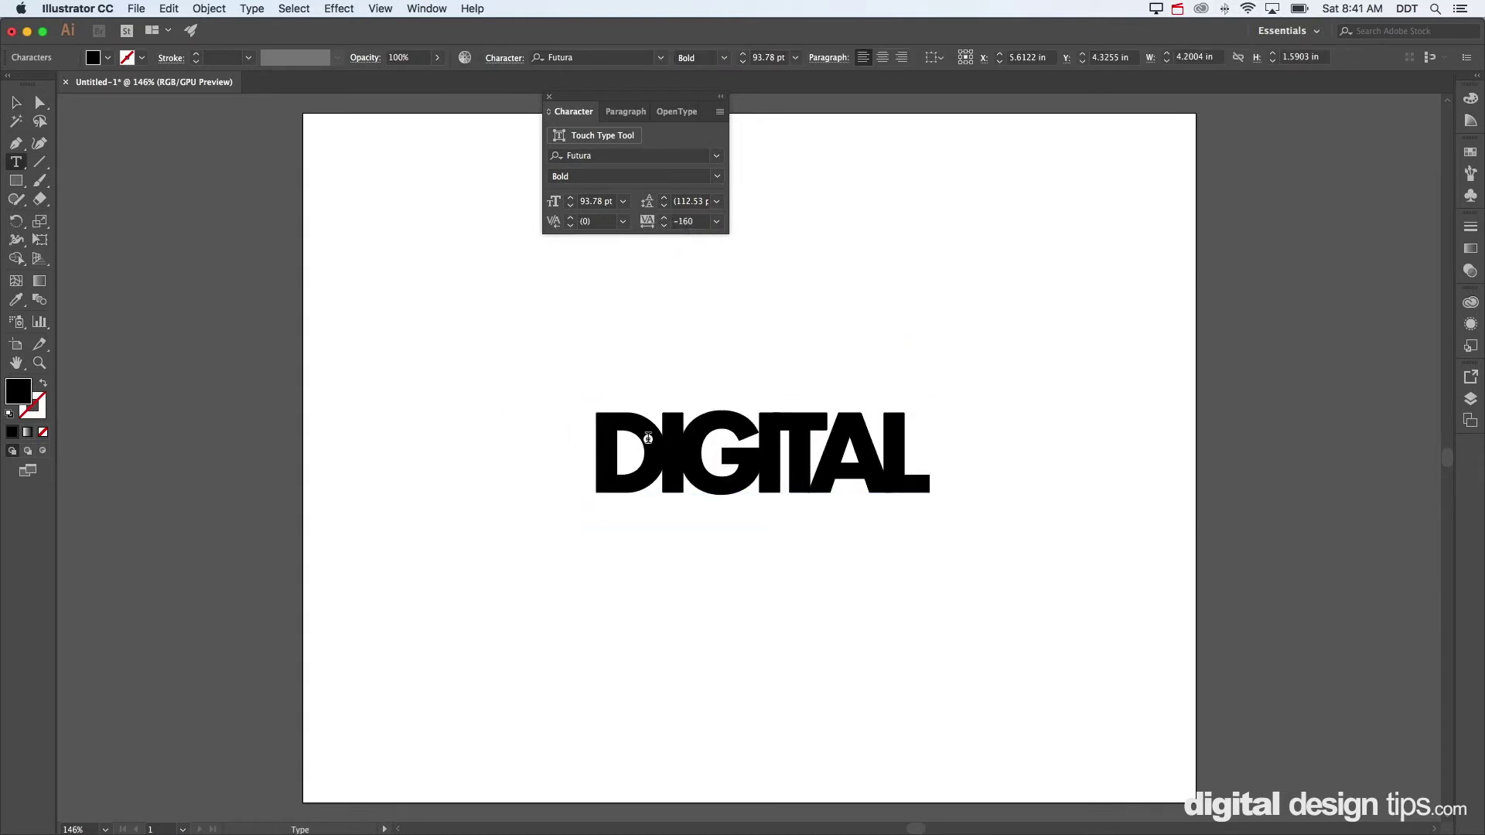
{"action": "key", "text": "super+a"}
{"action": "type", "text": "DDT"}
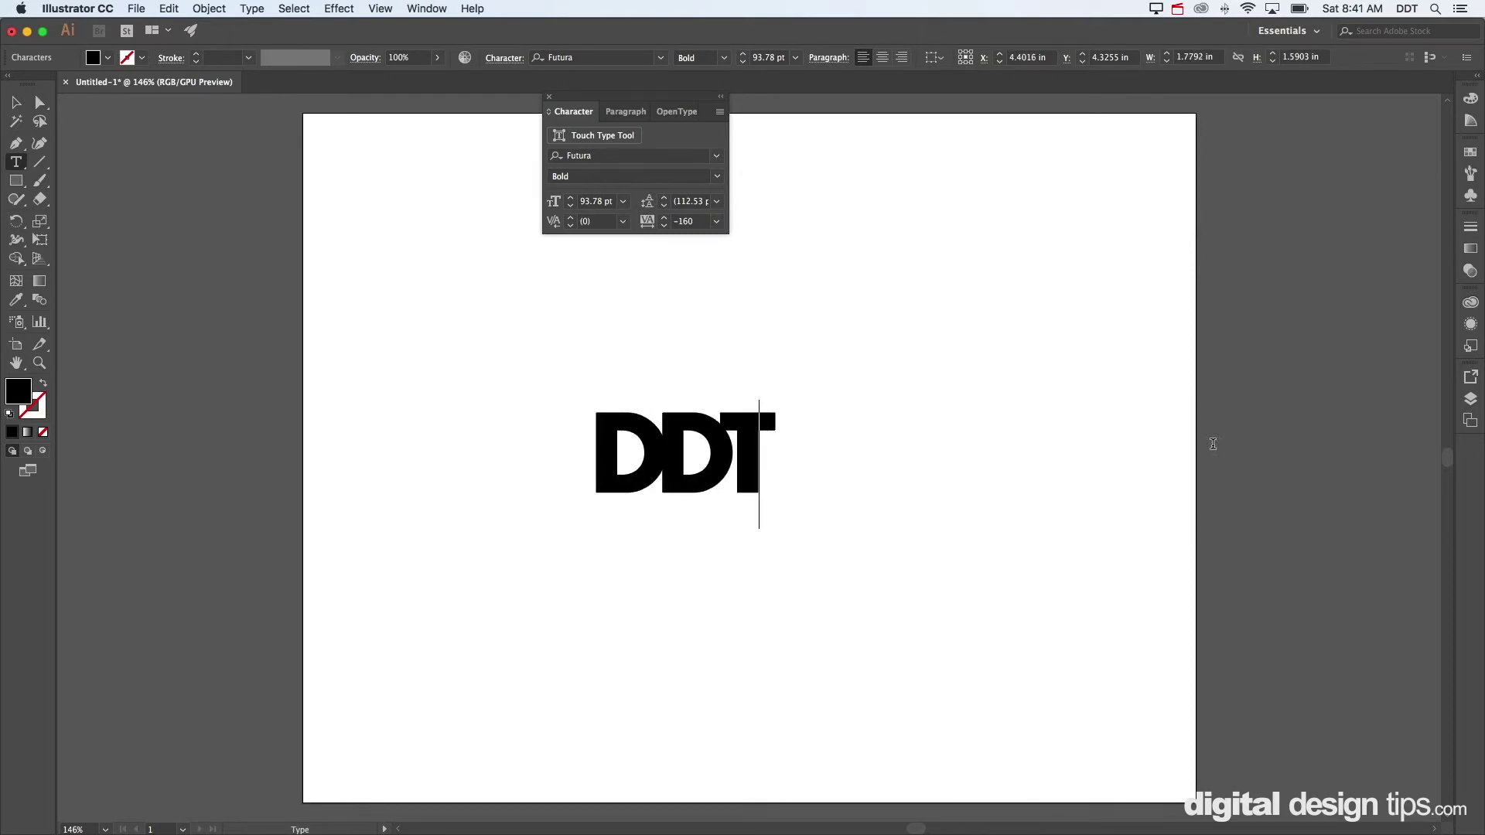
{"action": "key", "text": "BackSpace"}
{"action": "key", "text": "BackSpace"}
{"action": "key", "text": "BackSpace"}
{"action": "type", "text": "DIGI"}
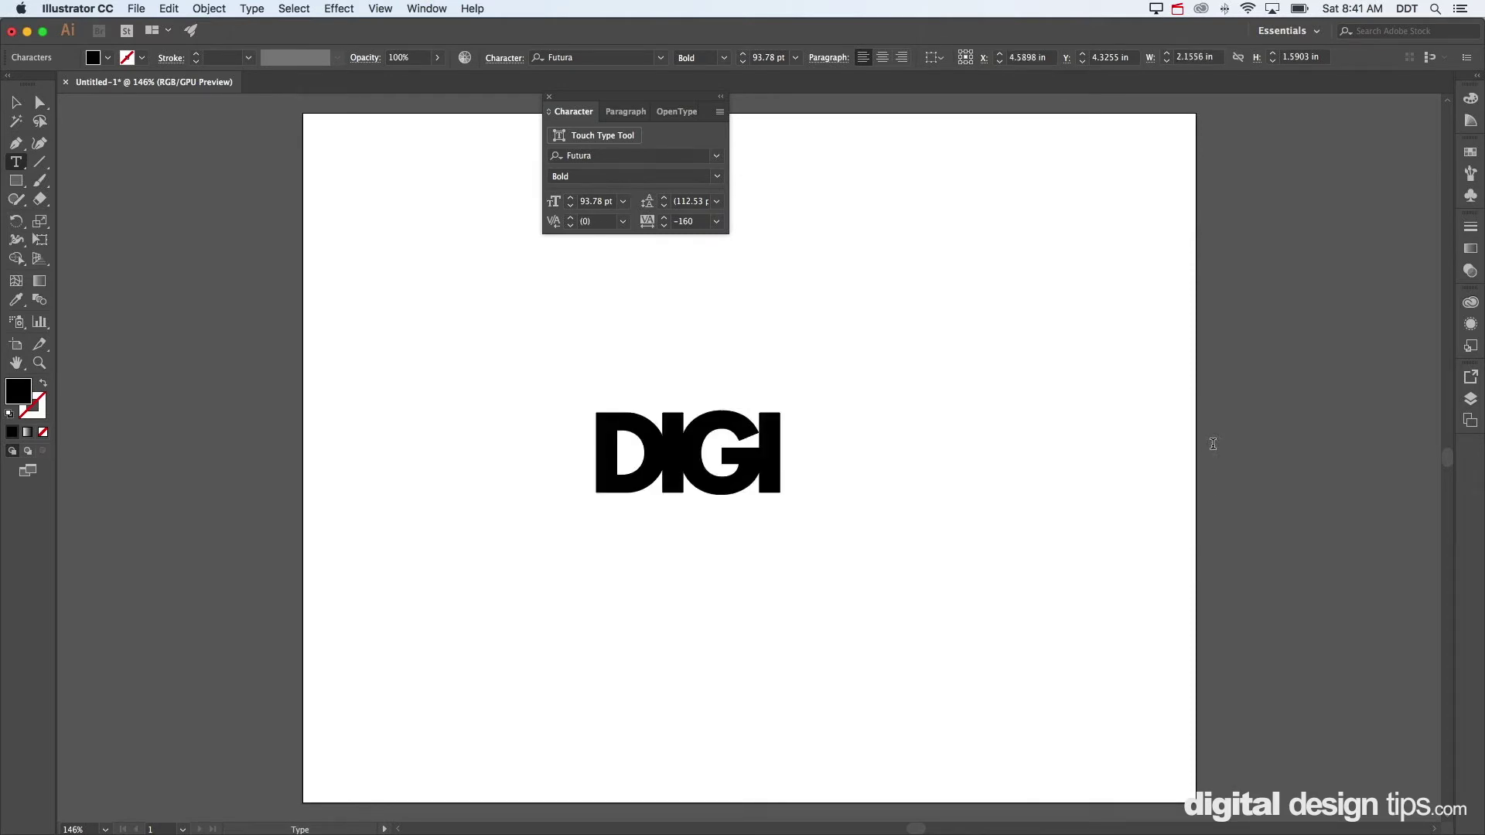
{"action": "type", "text": "TAL"}
{"action": "key", "text": "Escape"}
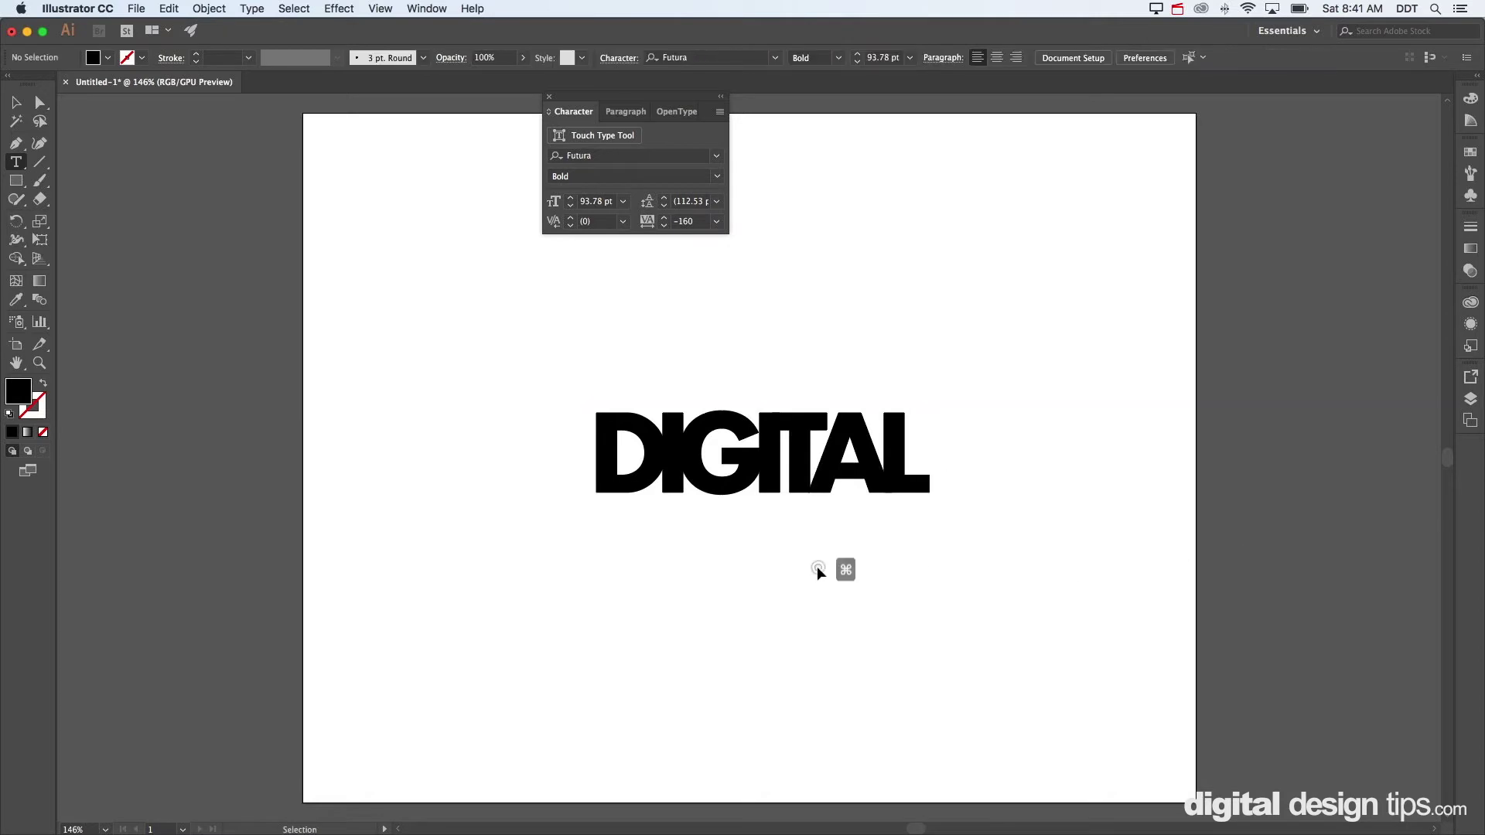
{"action": "mouse_move", "coordinate": [796, 491]}
{"action": "left_mouse_down"}
{"action": "mouse_move", "coordinate": [749, 300]}
{"action": "mouse_move", "coordinate": [807, 352]}
{"action": "mouse_move", "coordinate": [704, 616]}
{"action": "left_mouse_up"}
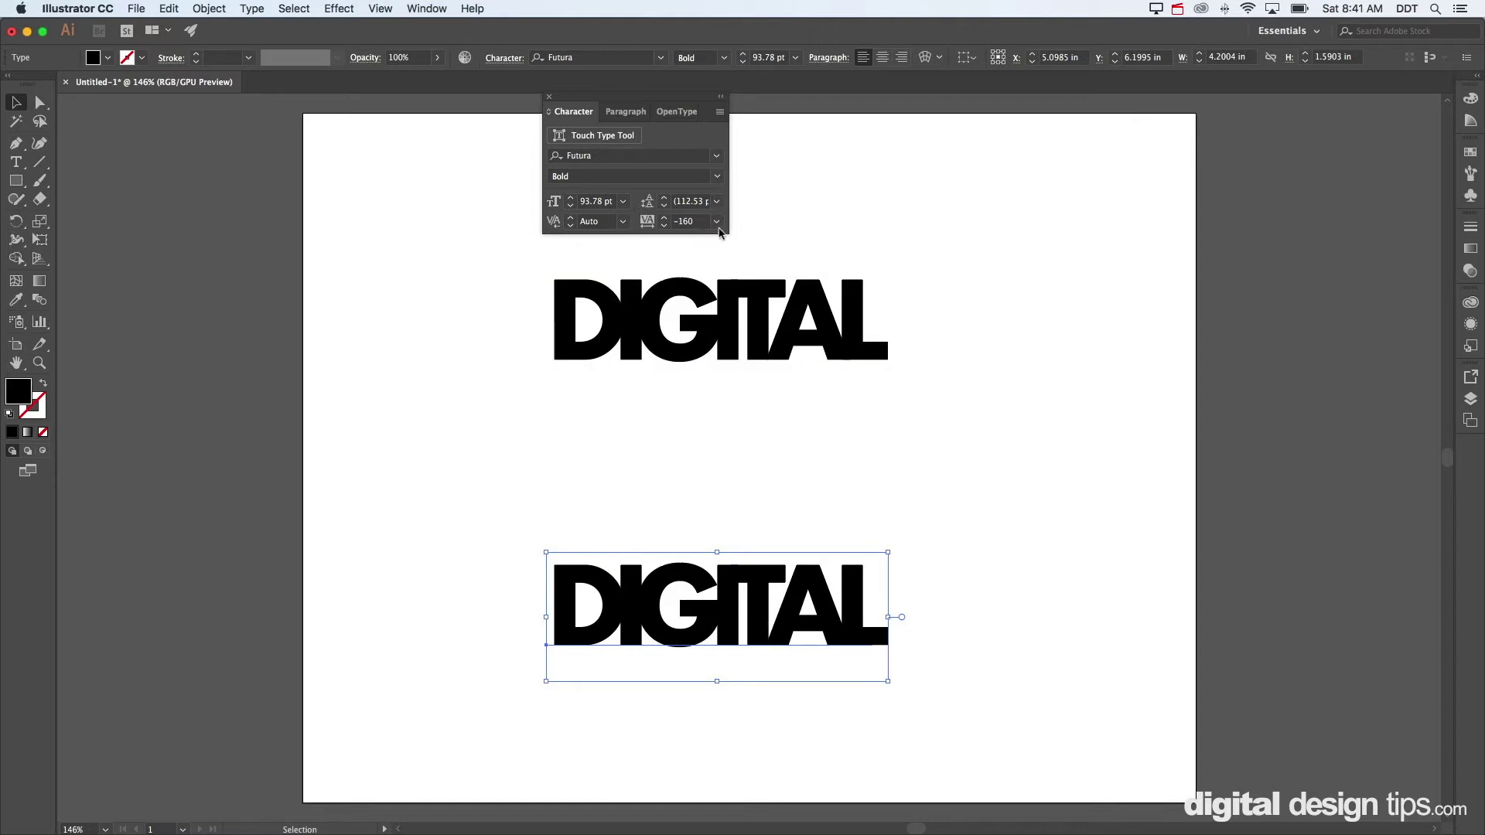
Reset the lower copy's tracking to 0, move it up-left, and convert it to outlines
{"action": "left_click", "coordinate": [715, 220]}
{"action": "left_click", "coordinate": [751, 350]}
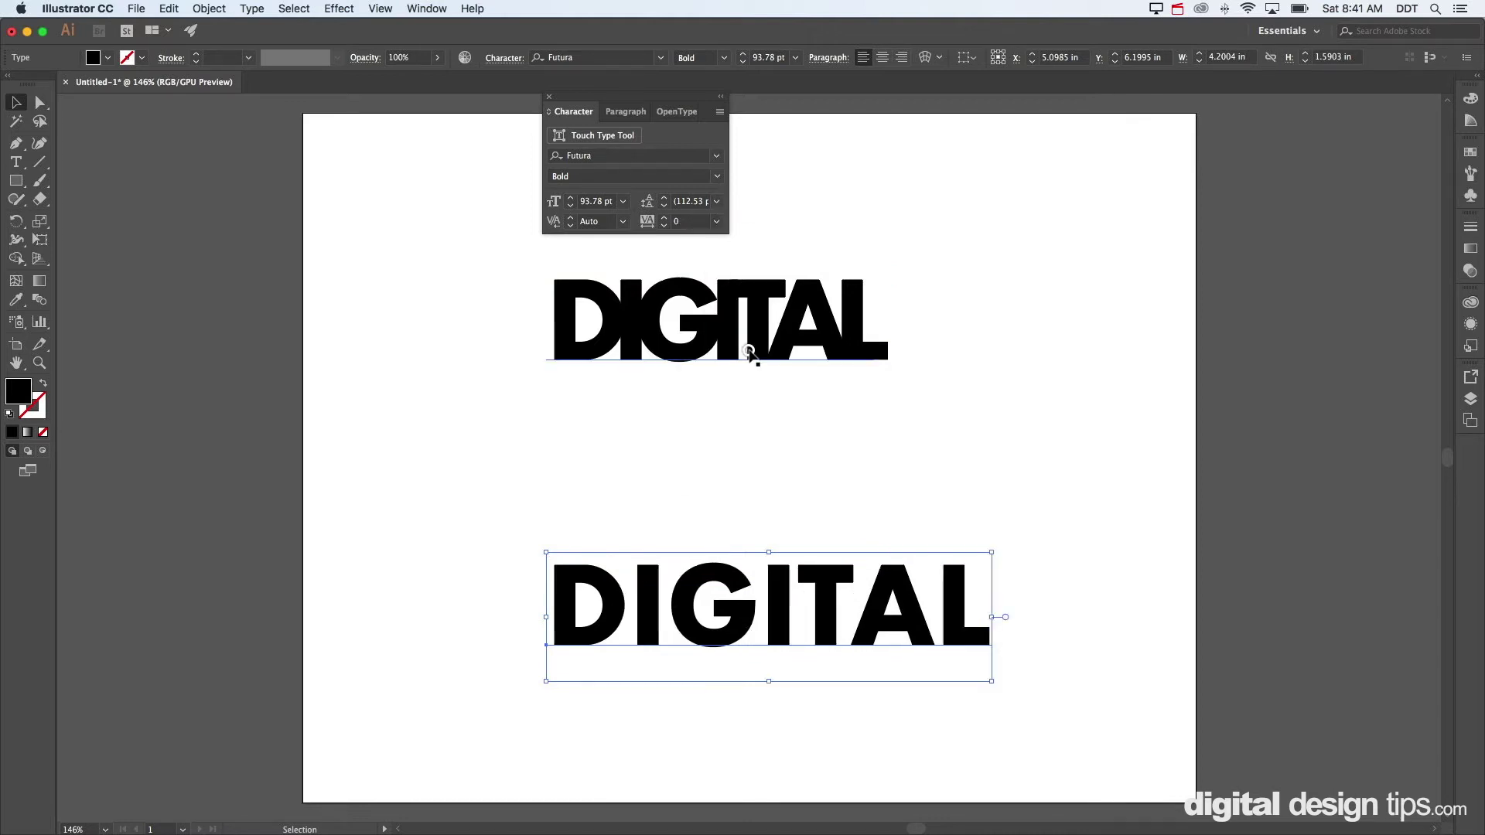
{"action": "left_click", "coordinate": [784, 474]}
{"action": "left_click_drag", "start_coordinate": [858, 608], "coordinate": [839, 522]}
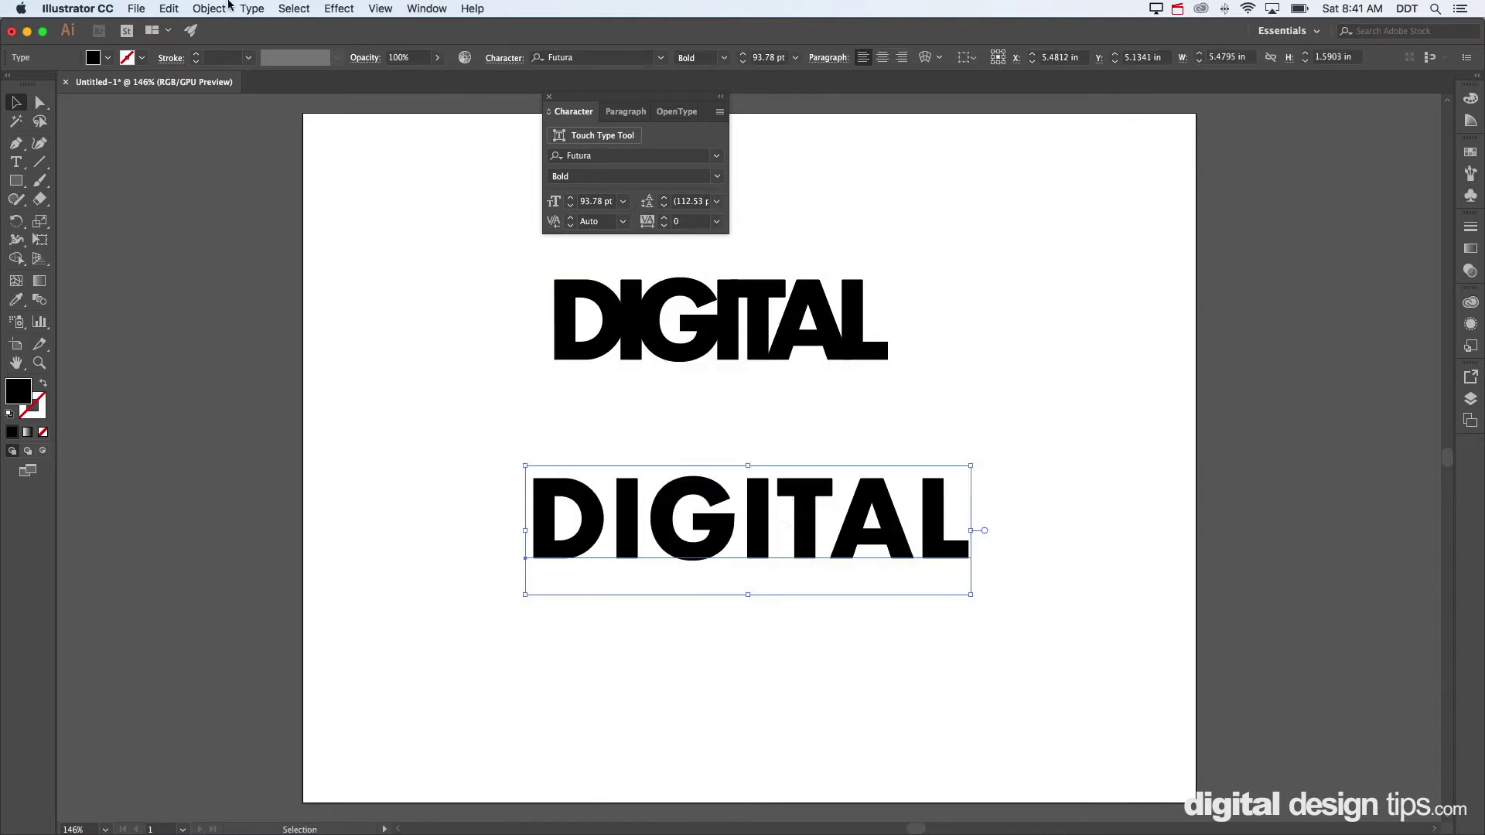
{"action": "left_click", "coordinate": [215, 6]}
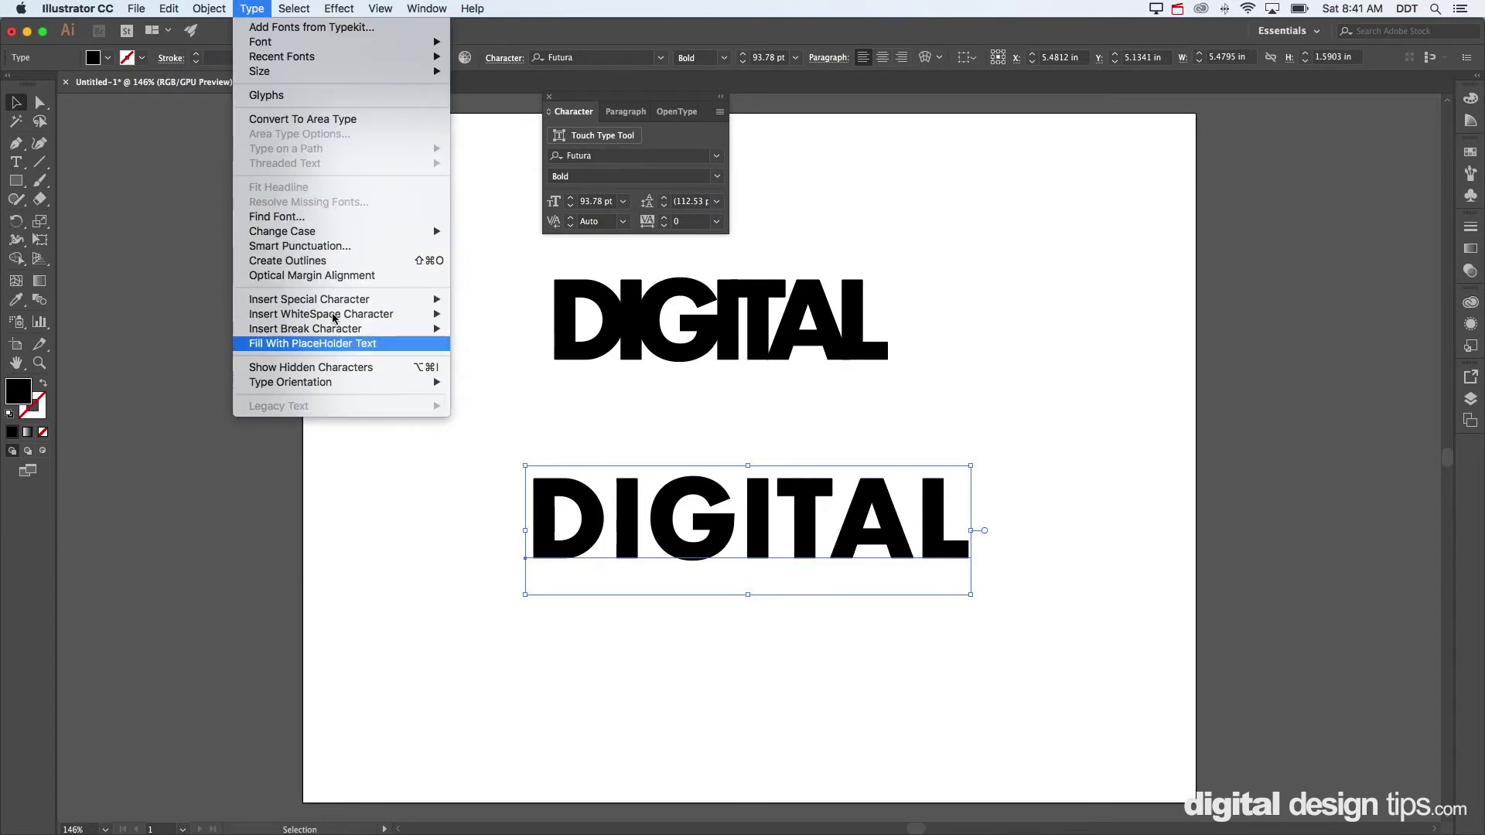
{"action": "left_click", "coordinate": [330, 258]}
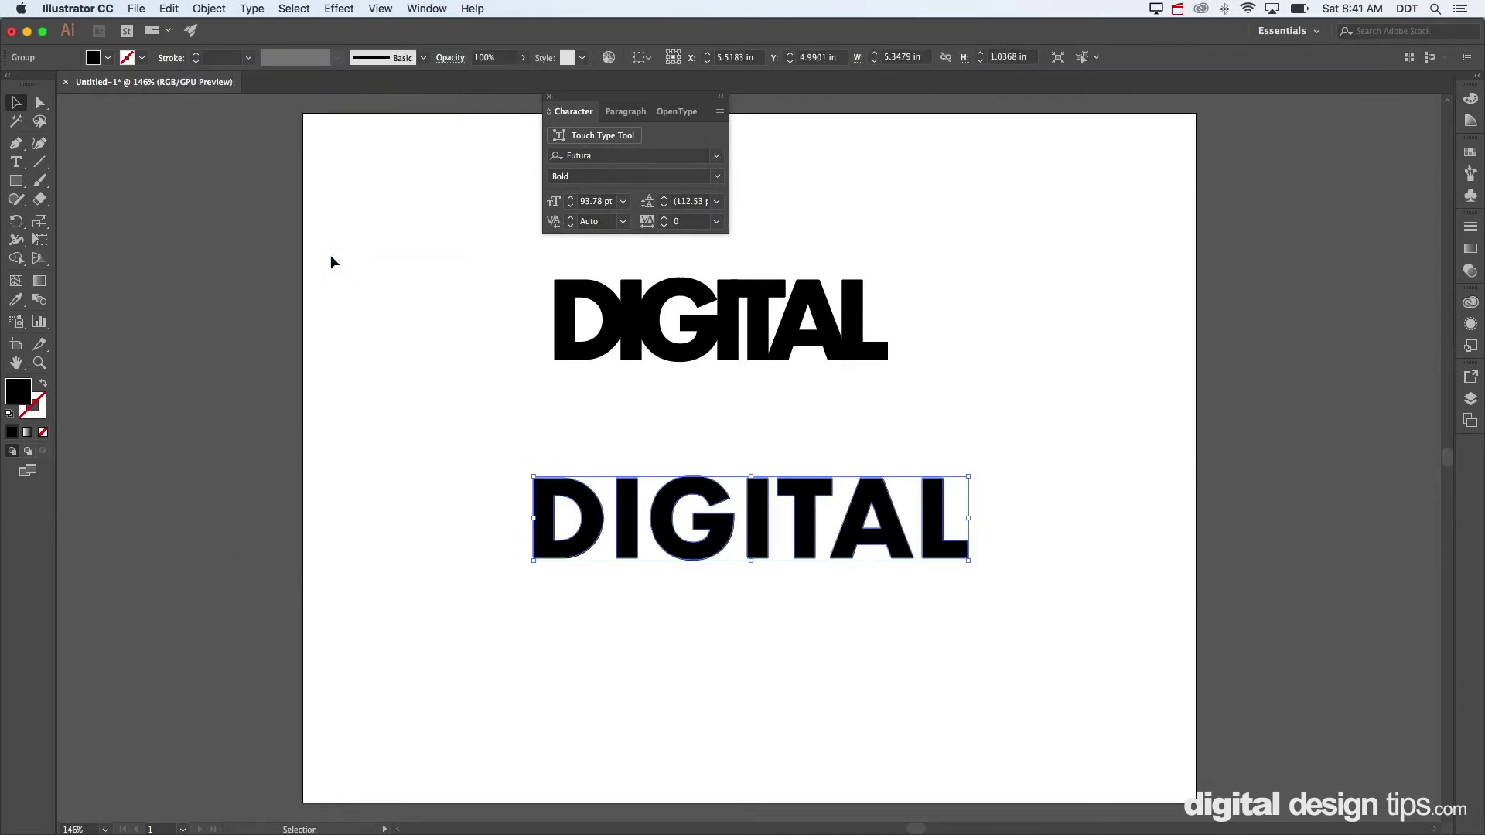
Nudge the outlined copy down-left and ungroup it into separate letters
{"action": "left_click", "coordinate": [849, 637]}
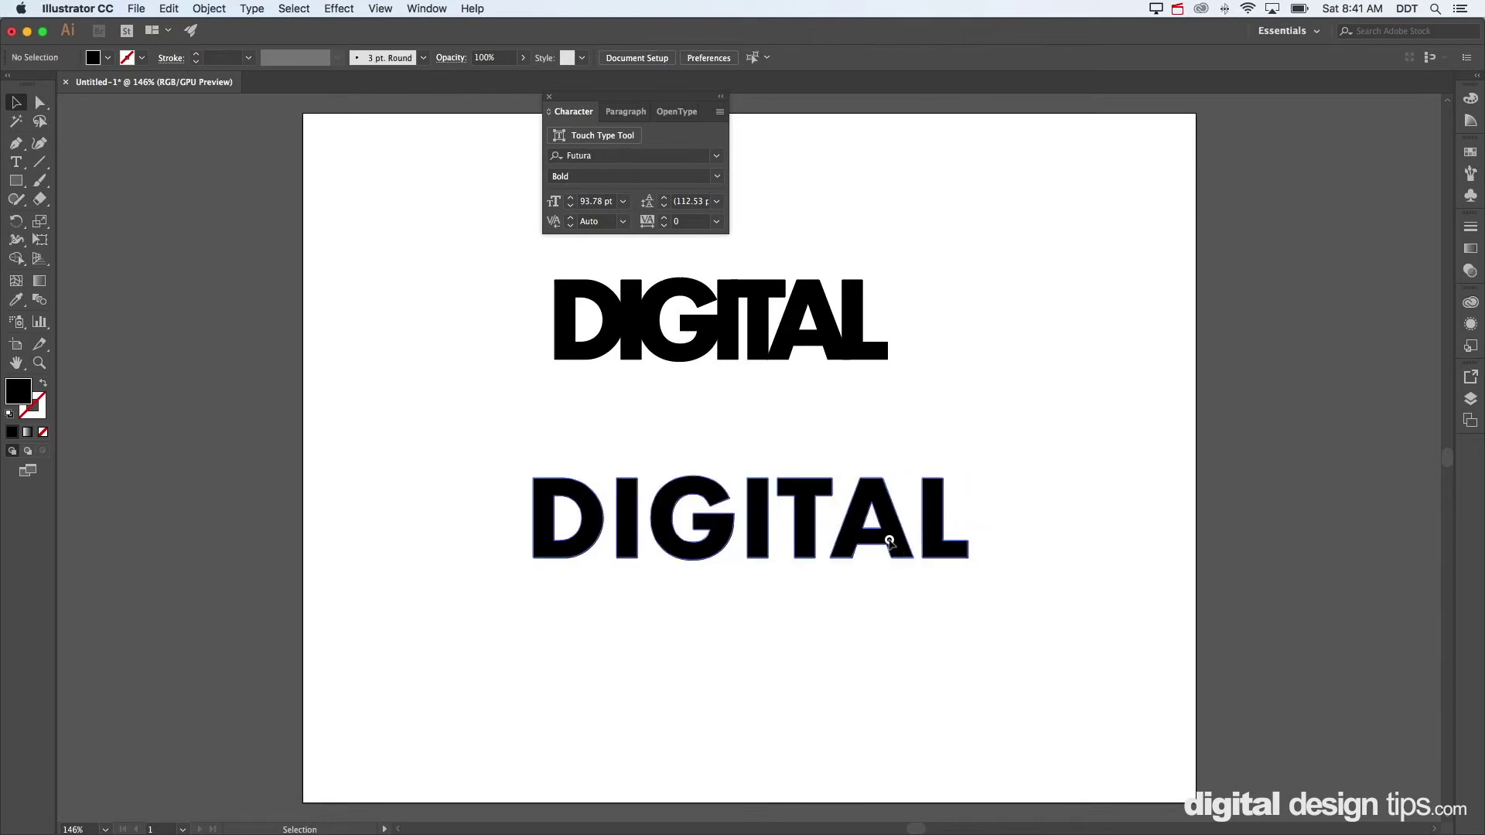
{"action": "mouse_move", "coordinate": [889, 521]}
{"action": "left_mouse_down"}
{"action": "mouse_move", "coordinate": [849, 577]}
{"action": "mouse_move", "coordinate": [877, 515]}
{"action": "left_mouse_up"}
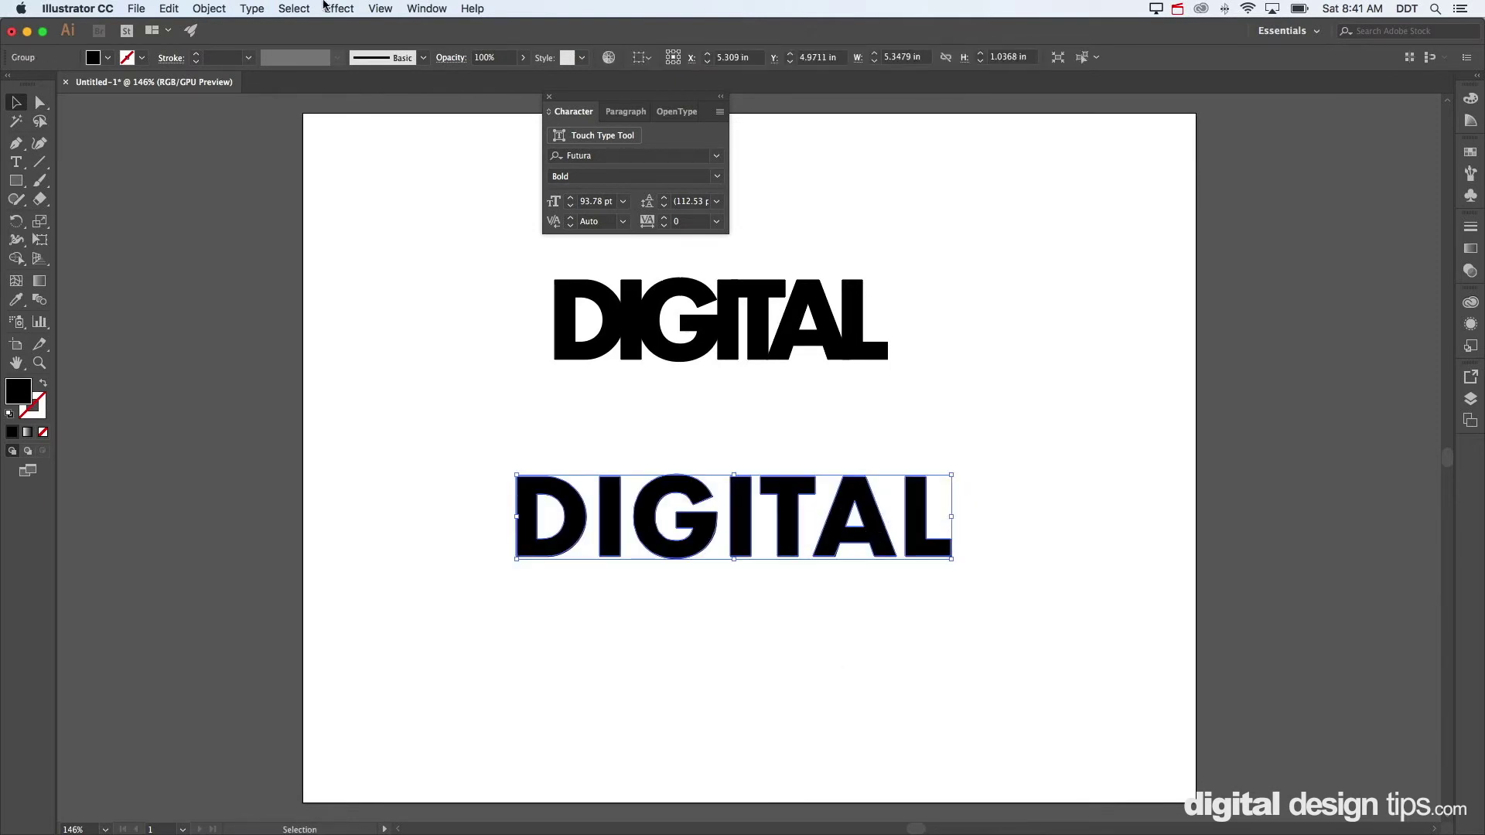
{"action": "left_click", "coordinate": [210, 8]}
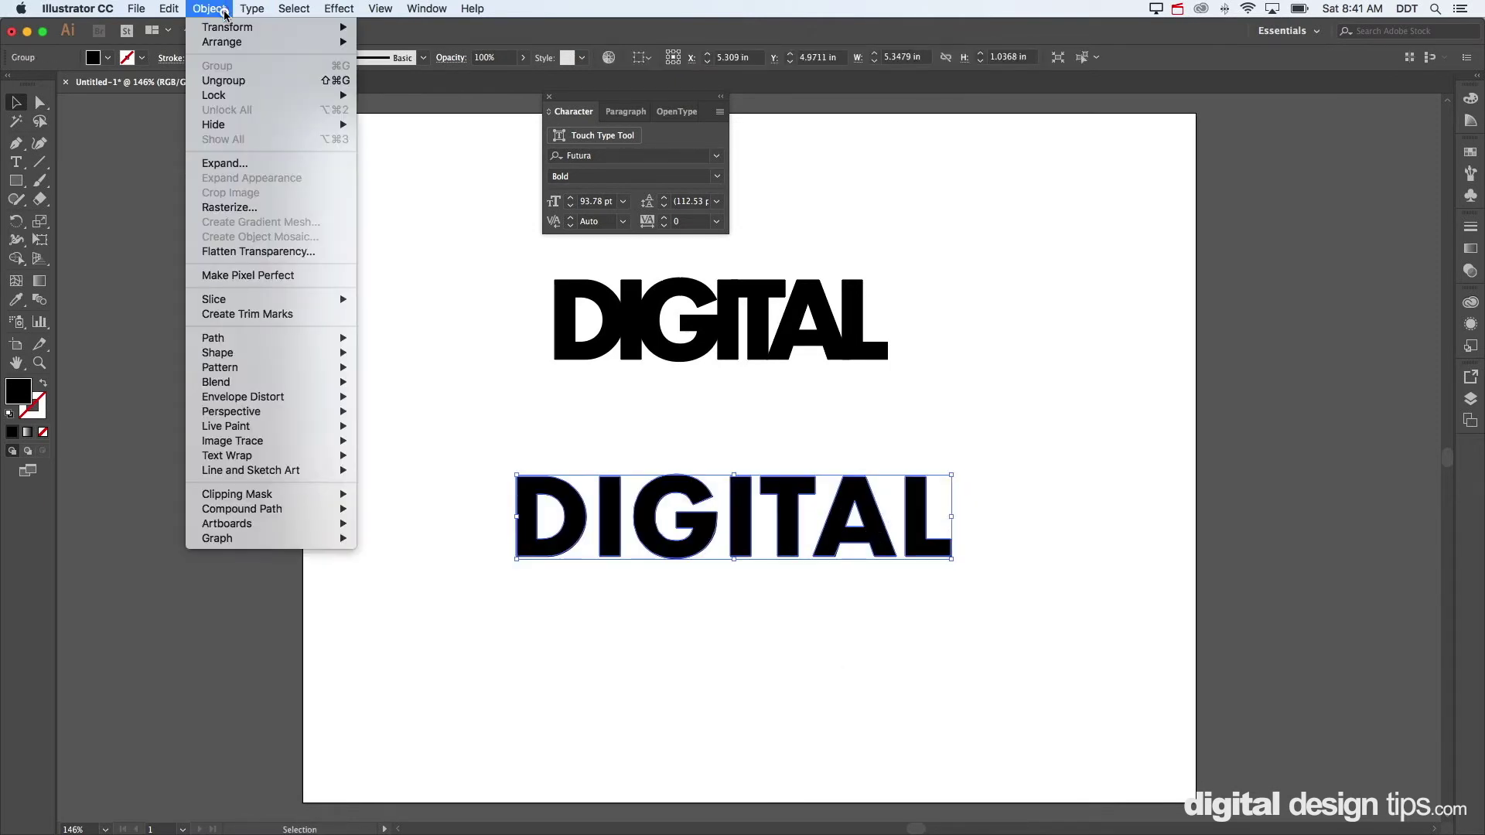
{"action": "left_click", "coordinate": [232, 84]}
{"action": "left_click", "coordinate": [1018, 431]}
Slide the final L left toward the A, undoing a trial shift of A and L
{"action": "left_click", "coordinate": [936, 521]}
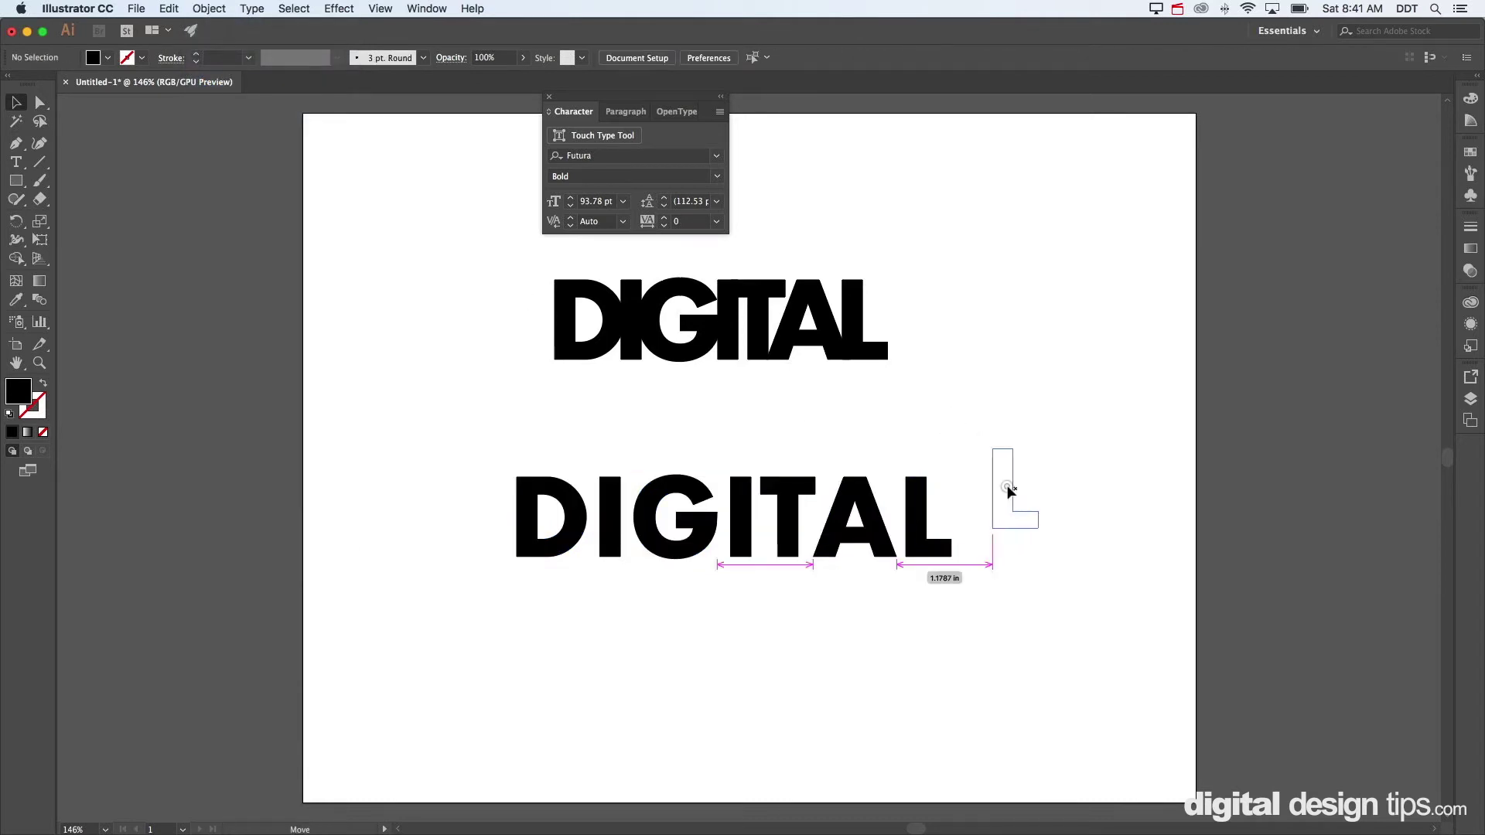
{"action": "key", "text": "a"}
{"action": "key", "text": "v"}
{"action": "left_click", "coordinate": [983, 446]}
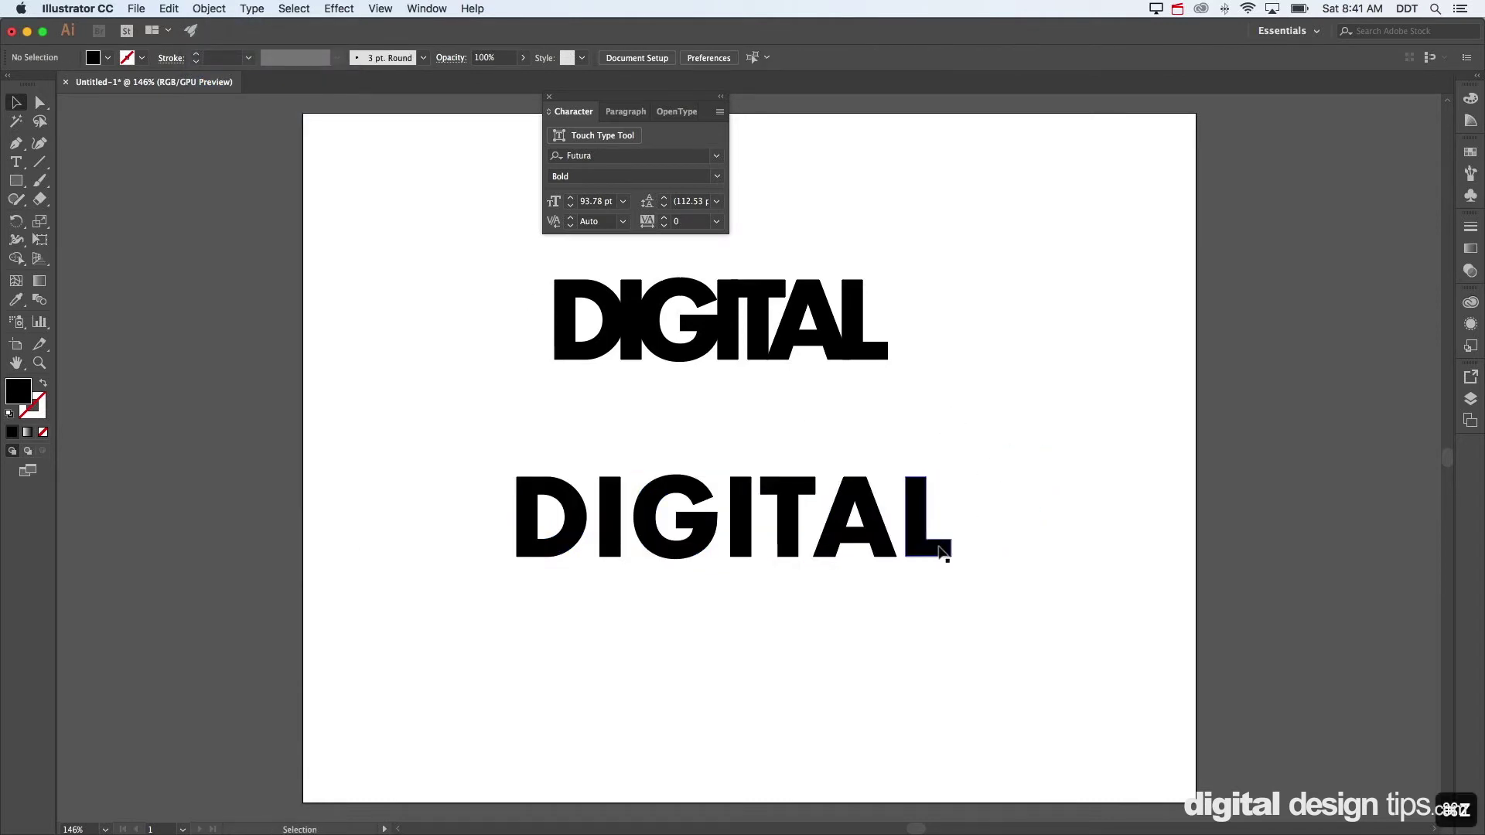
{"action": "left_click_drag", "start_coordinate": [935, 554], "coordinate": [916, 554]}
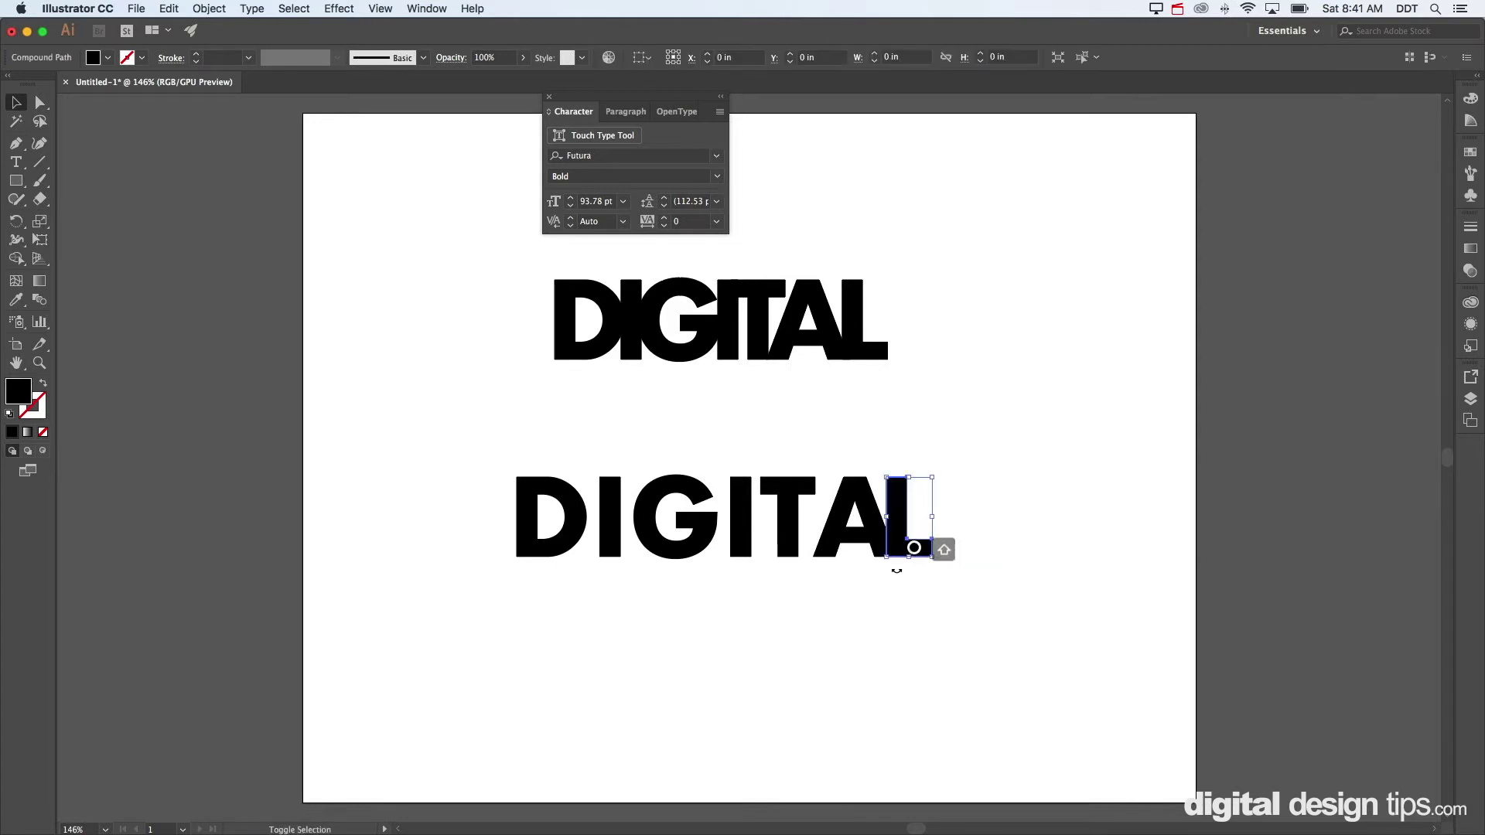
{"action": "left_click", "coordinate": [987, 520]}
{"action": "mouse_move", "coordinate": [994, 487]}
{"action": "left_mouse_down"}
{"action": "mouse_move", "coordinate": [875, 581]}
{"action": "mouse_move", "coordinate": [1016, 545]}
{"action": "left_mouse_up"}
{"action": "key", "text": "ctrl+z"}
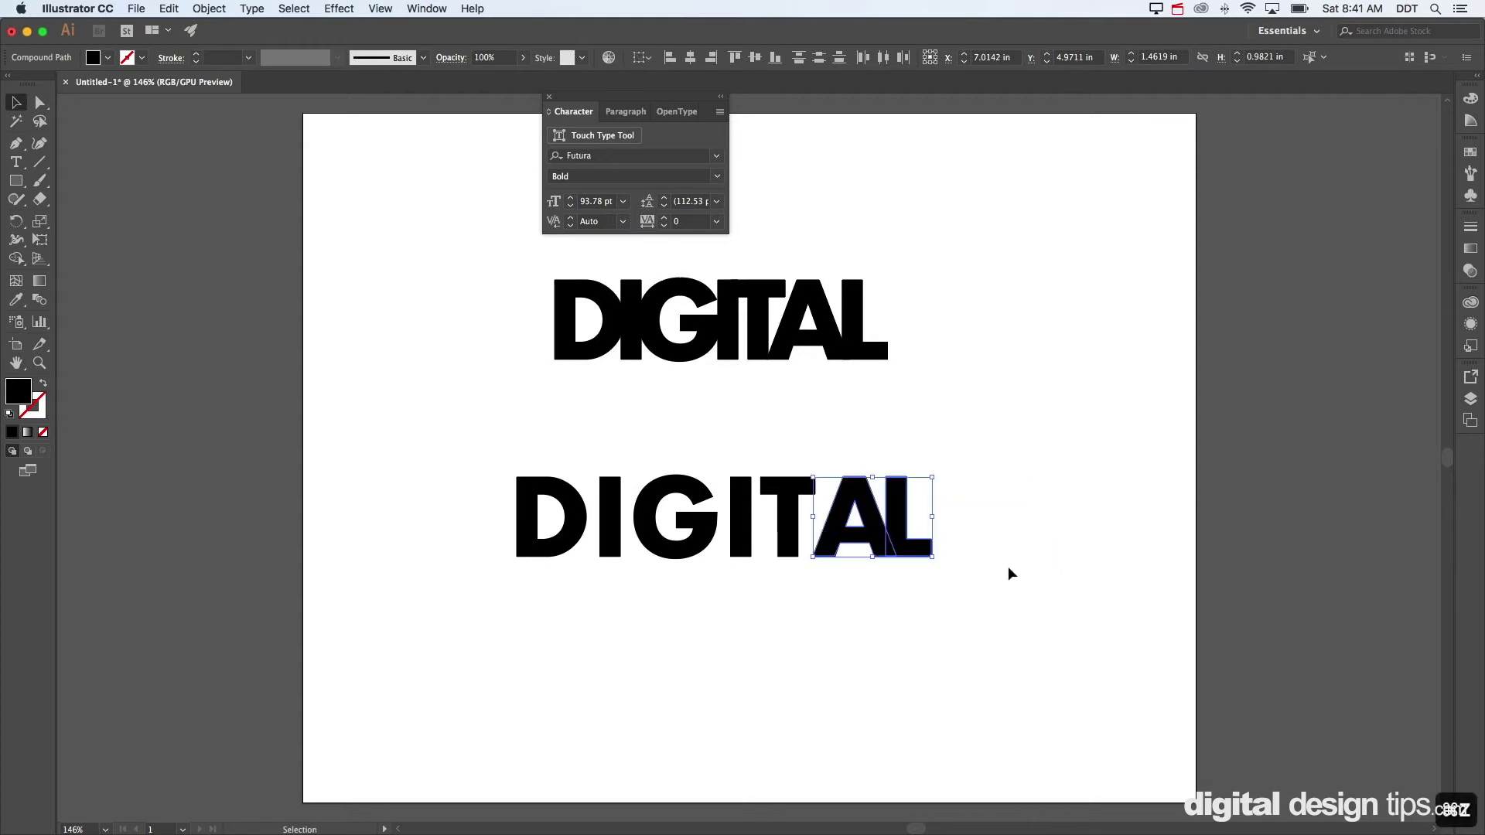
Slide the A and L left over the T, then nudge T, A and L right
{"action": "left_click", "coordinate": [1006, 569]}
{"action": "left_click_drag", "start_coordinate": [983, 485], "coordinate": [846, 584]}
{"action": "left_click_drag", "start_coordinate": [941, 545], "coordinate": [912, 546]}
{"action": "left_click", "coordinate": [875, 597]}
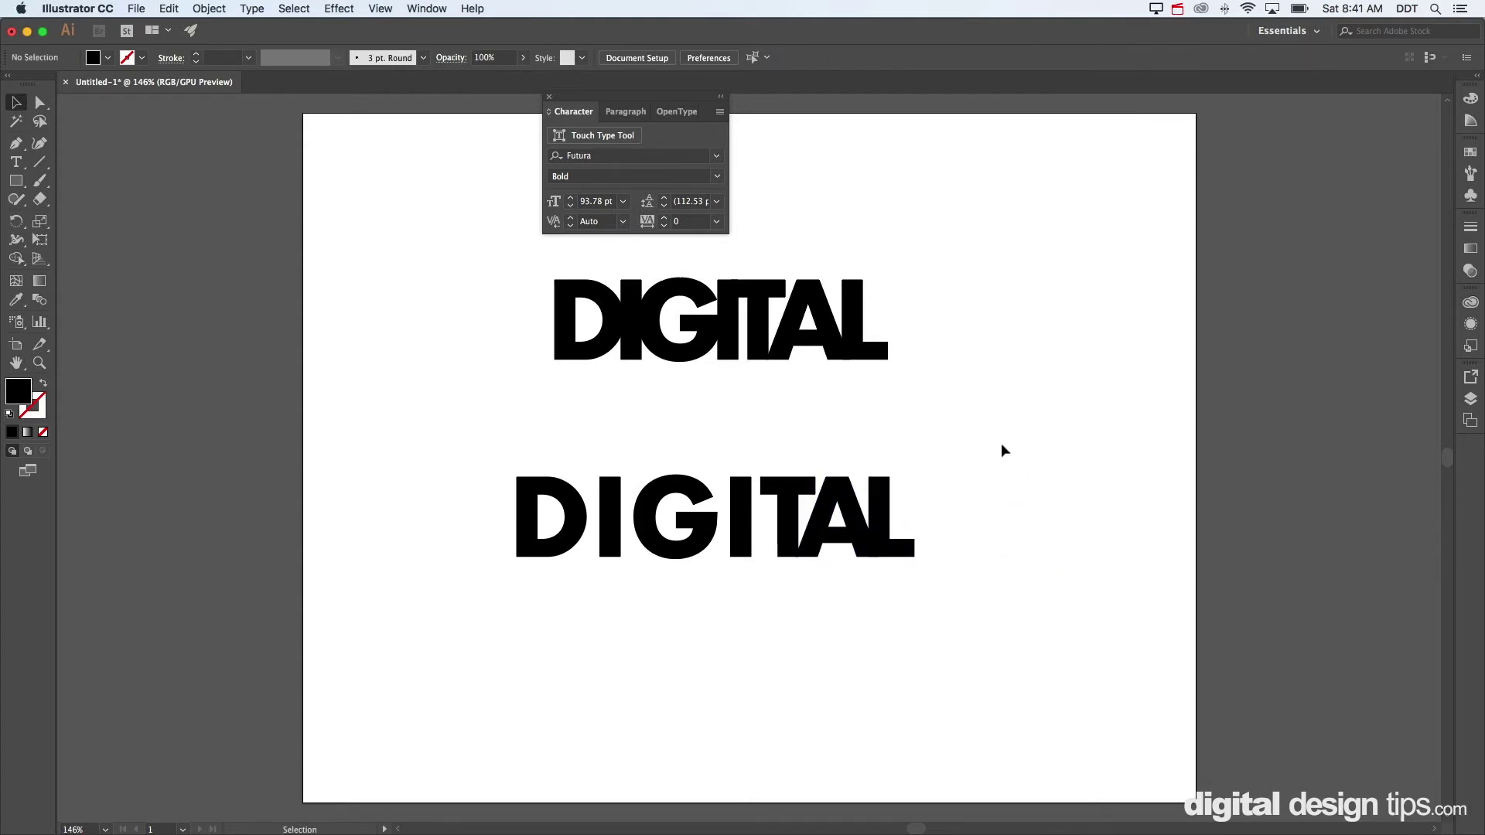
{"action": "left_click_drag", "start_coordinate": [983, 464], "coordinate": [800, 623]}
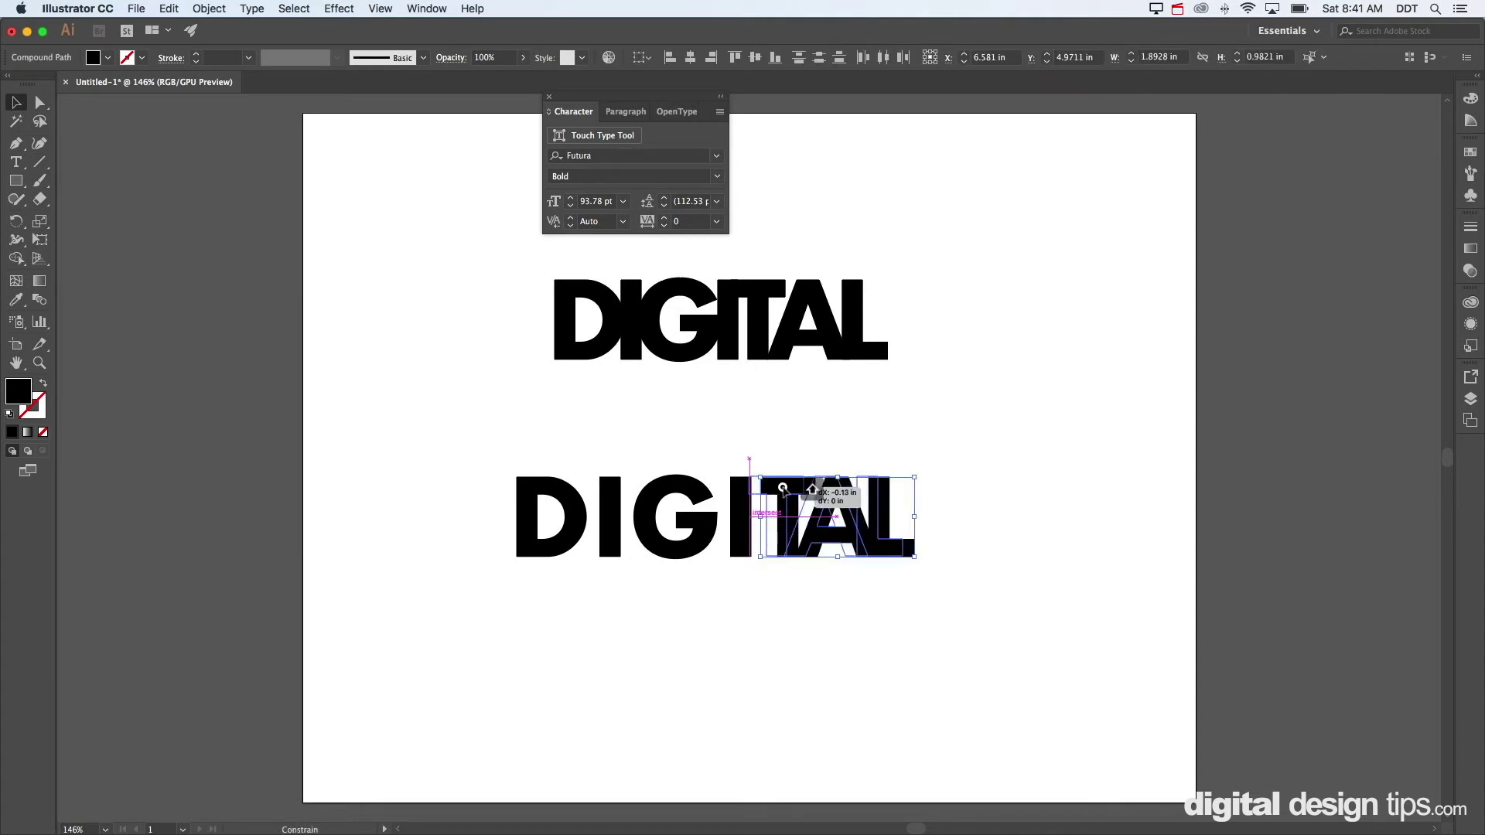
{"action": "left_click_drag", "start_coordinate": [835, 492], "coordinate": [803, 488]}
{"action": "left_click", "coordinate": [800, 583]}
{"action": "left_click_drag", "start_coordinate": [949, 446], "coordinate": [764, 616]}
{"action": "key", "text": "Right"}
{"action": "key", "text": "Right"}
{"action": "left_click", "coordinate": [974, 467]}
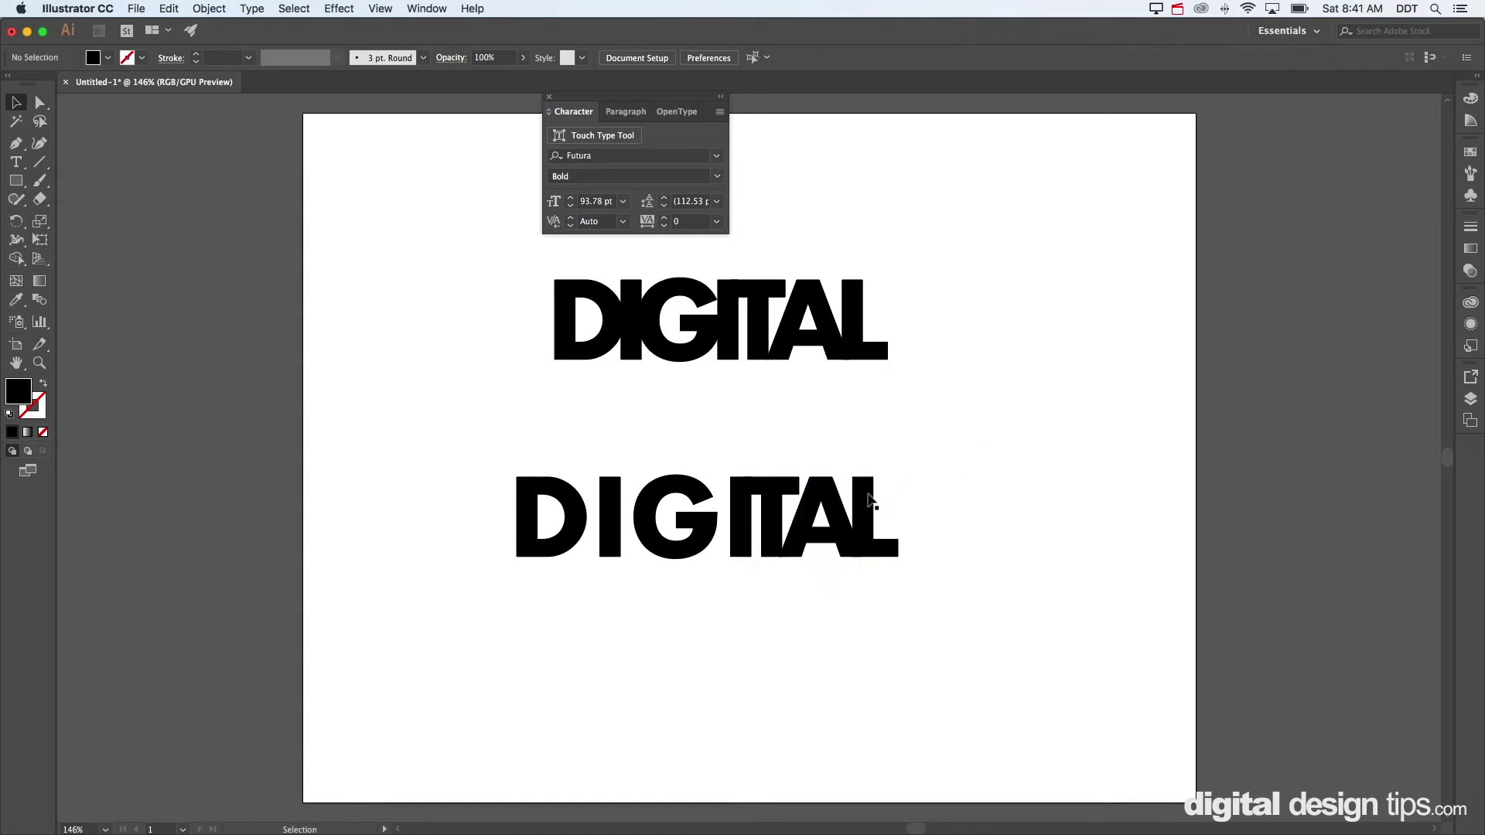
Shrink the A between T and L, then move the G beside the I and shrink it
{"action": "left_click", "coordinate": [831, 506]}
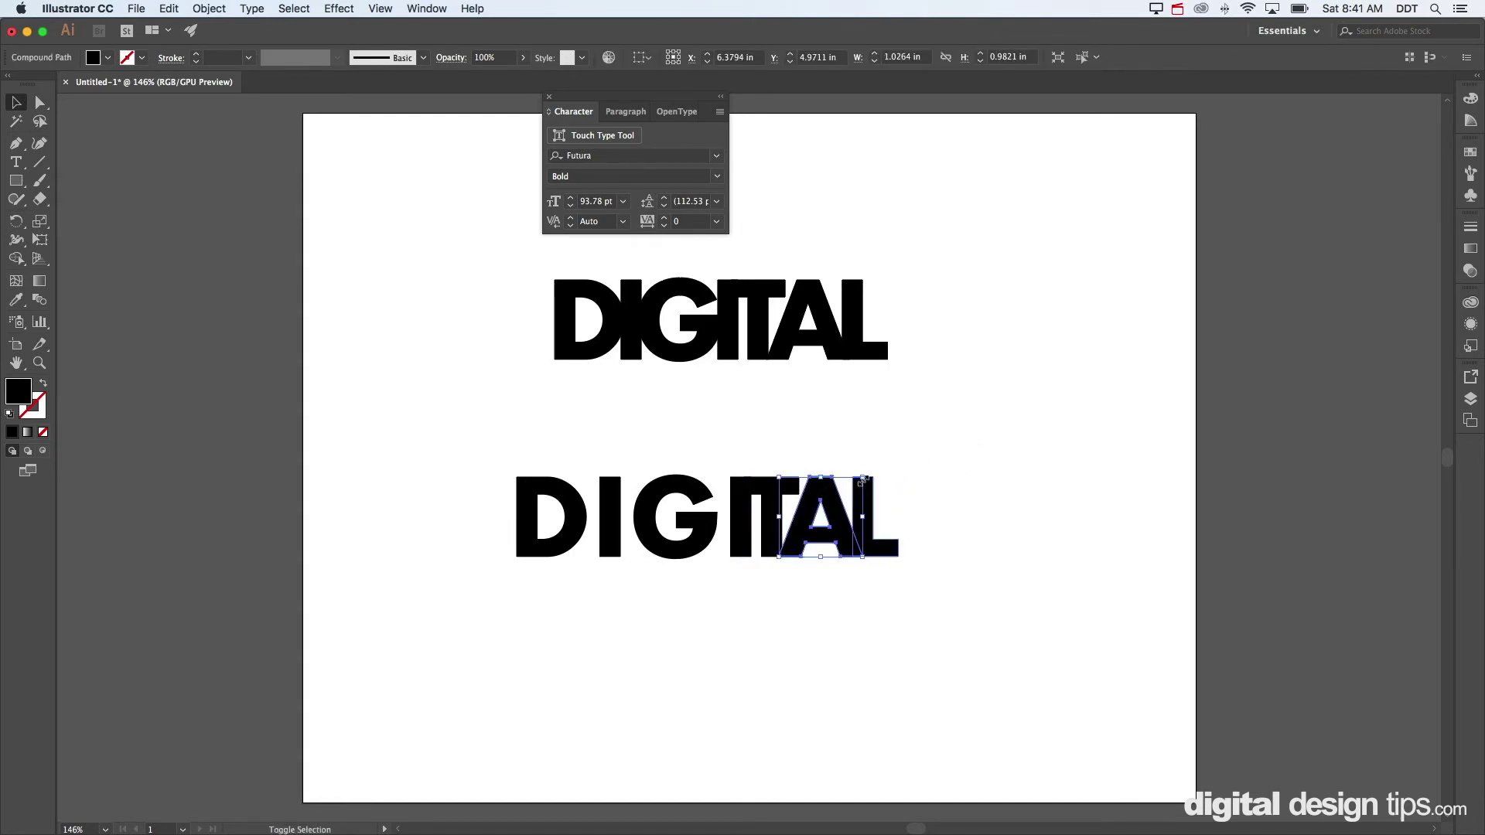
{"action": "left_click_drag", "start_coordinate": [861, 477], "coordinate": [833, 506]}
{"action": "left_click", "coordinate": [923, 465]}
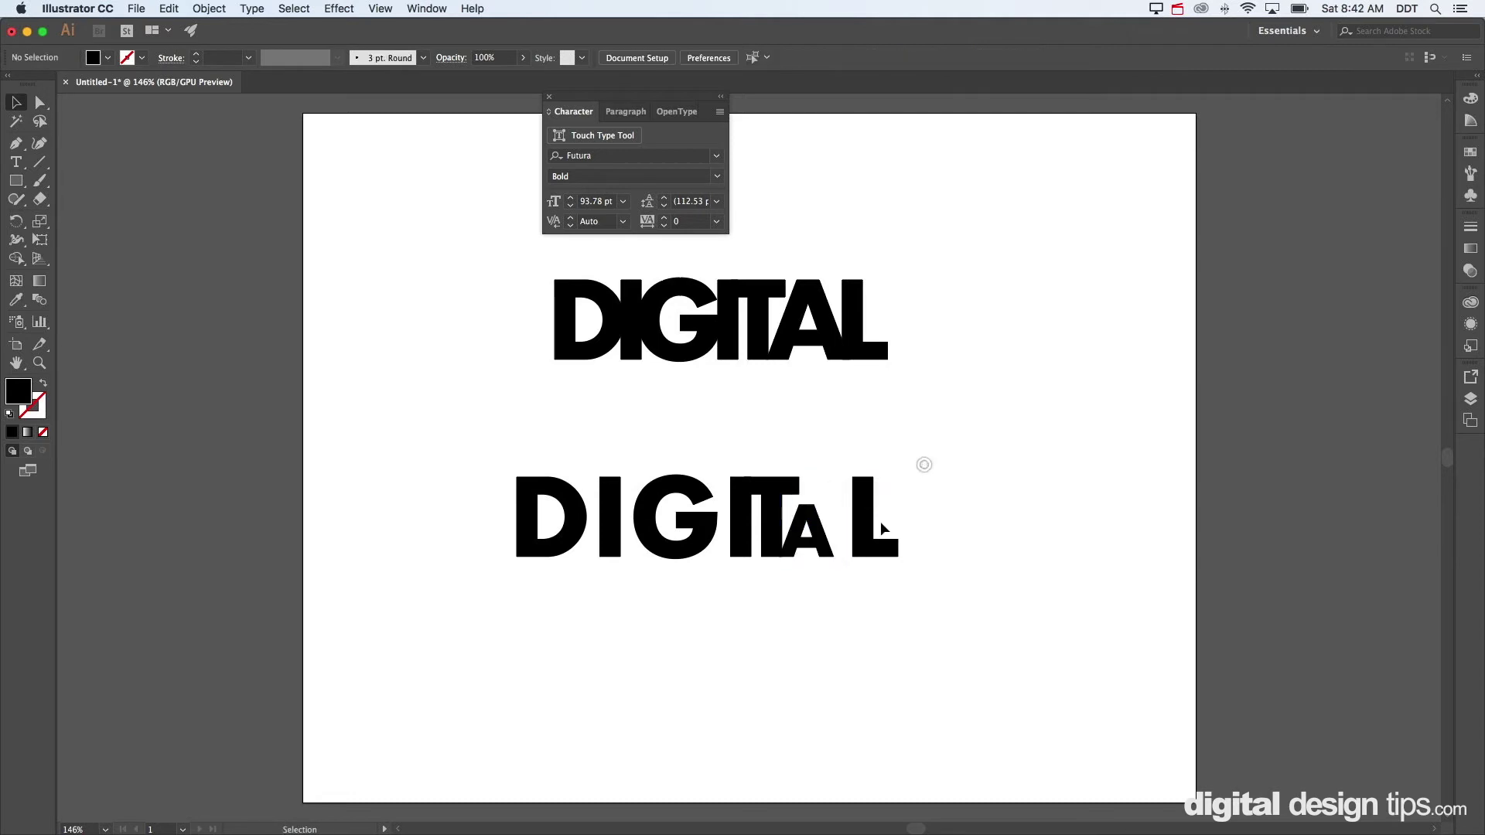
{"action": "left_click_drag", "start_coordinate": [872, 516], "coordinate": [848, 516]}
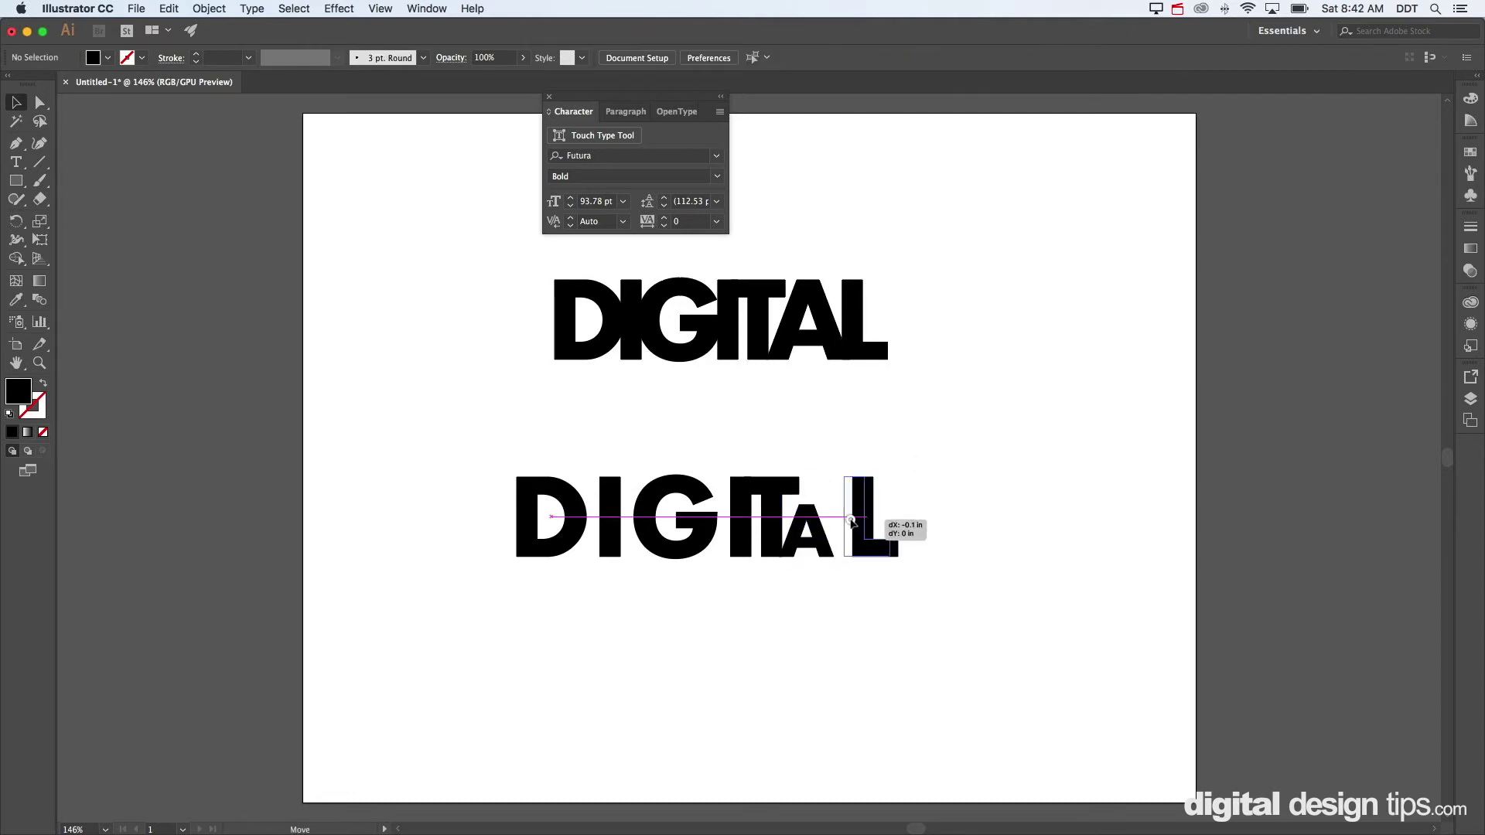
{"action": "left_click", "coordinate": [941, 508]}
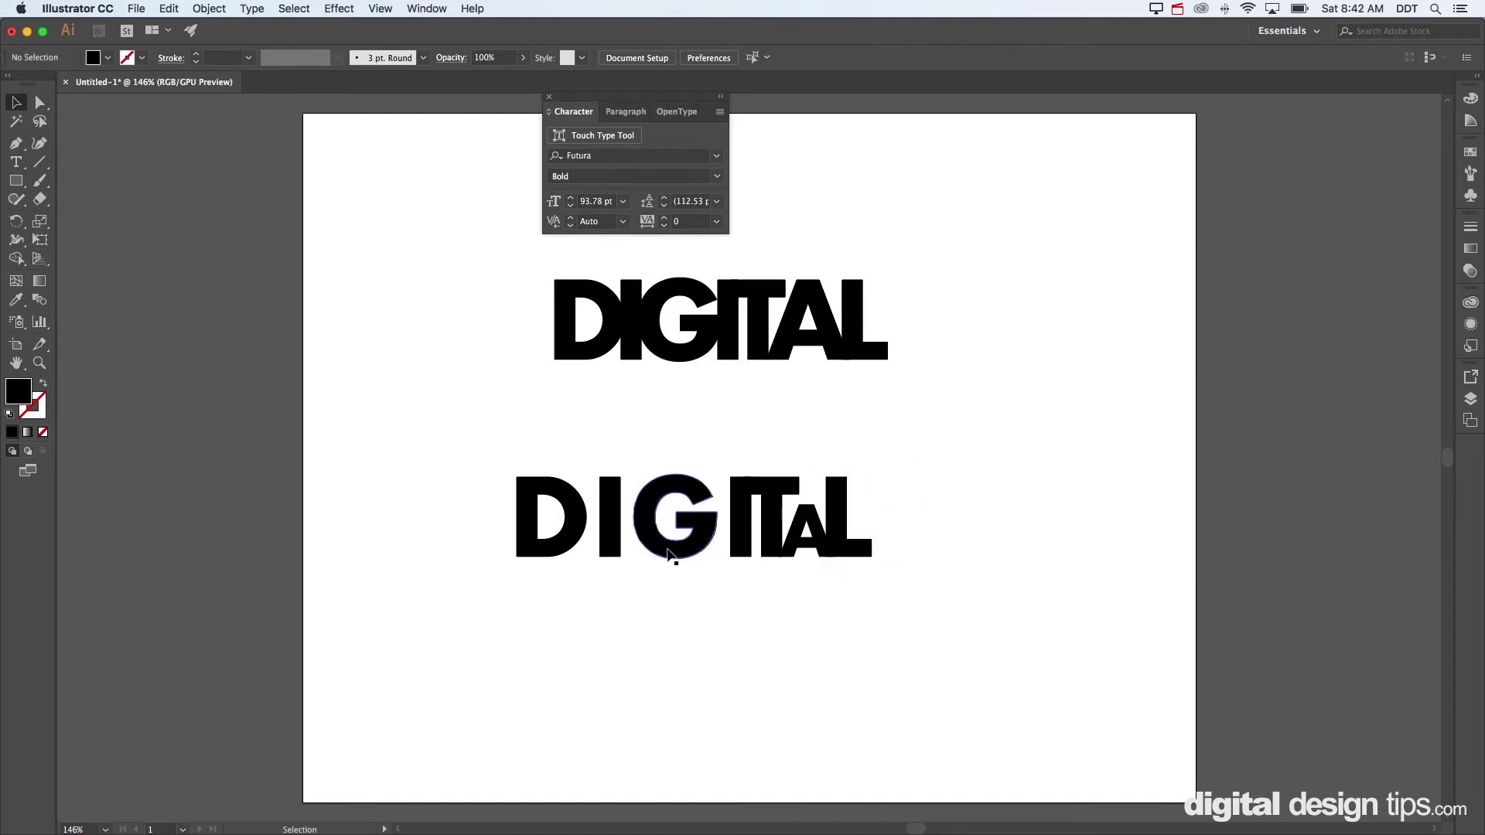
{"action": "left_click_drag", "start_coordinate": [661, 552], "coordinate": [685, 552]}
{"action": "left_click_drag", "start_coordinate": [649, 475], "coordinate": [660, 519]}
Shrink the first I, then marquee-select all the lower DIGITAL letters
{"action": "left_click", "coordinate": [669, 457]}
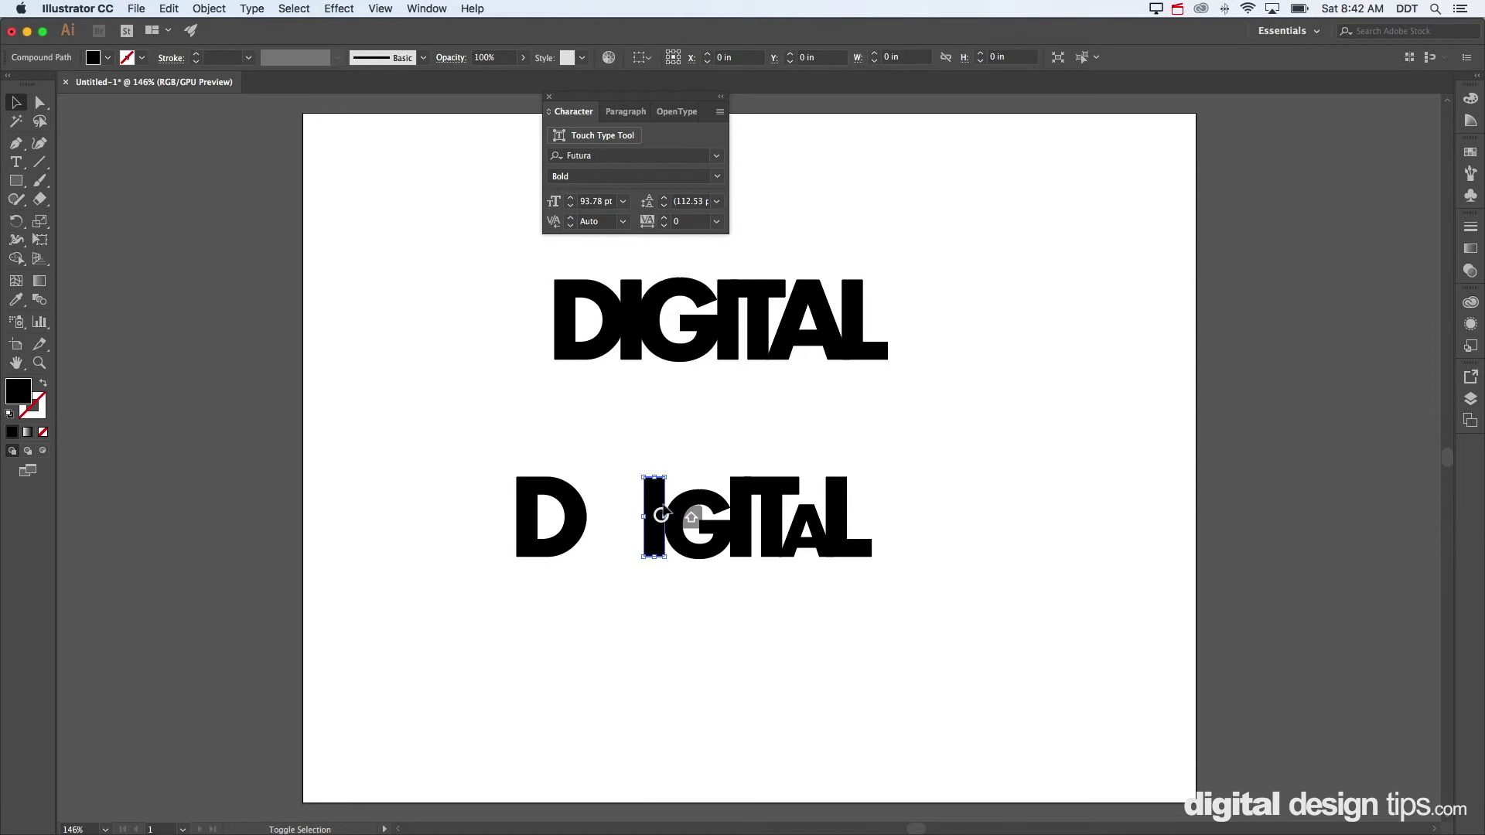
{"action": "left_click_drag", "start_coordinate": [646, 481], "coordinate": [653, 511]}
{"action": "left_click", "coordinate": [649, 465]}
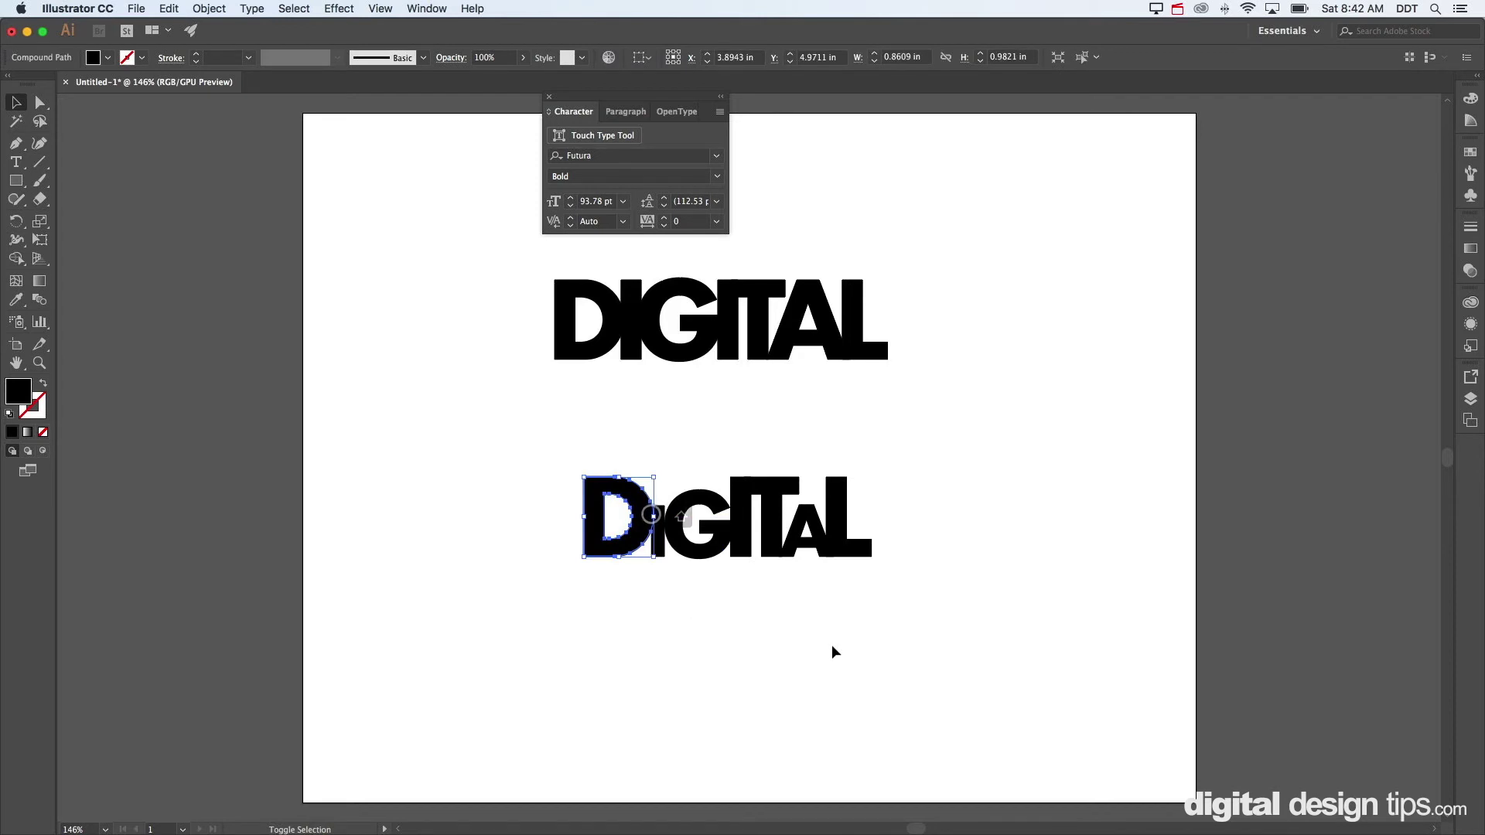
{"action": "left_click", "coordinate": [858, 654]}
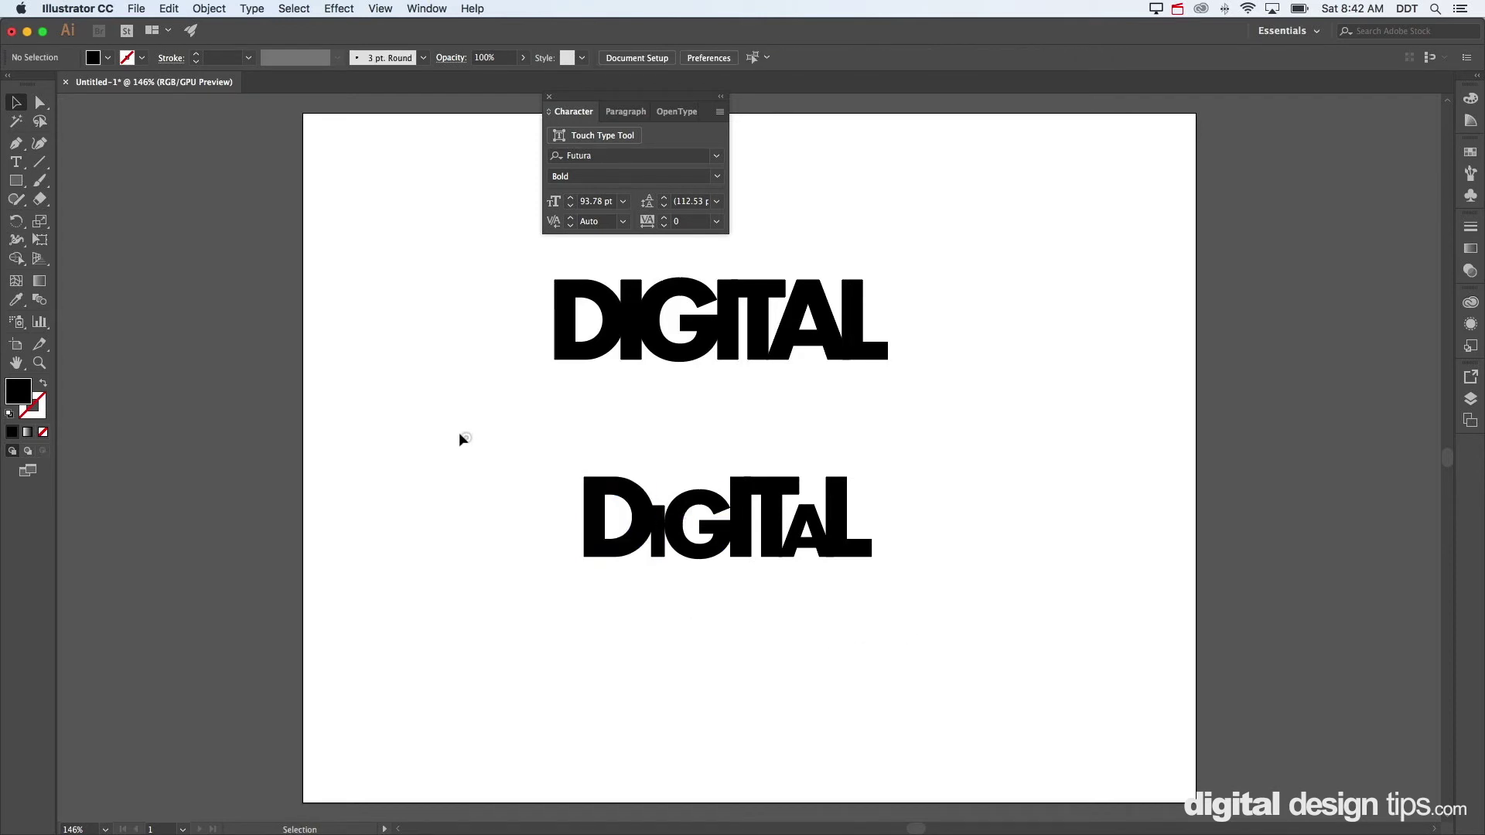
{"action": "left_click_drag", "start_coordinate": [459, 439], "coordinate": [1048, 630]}
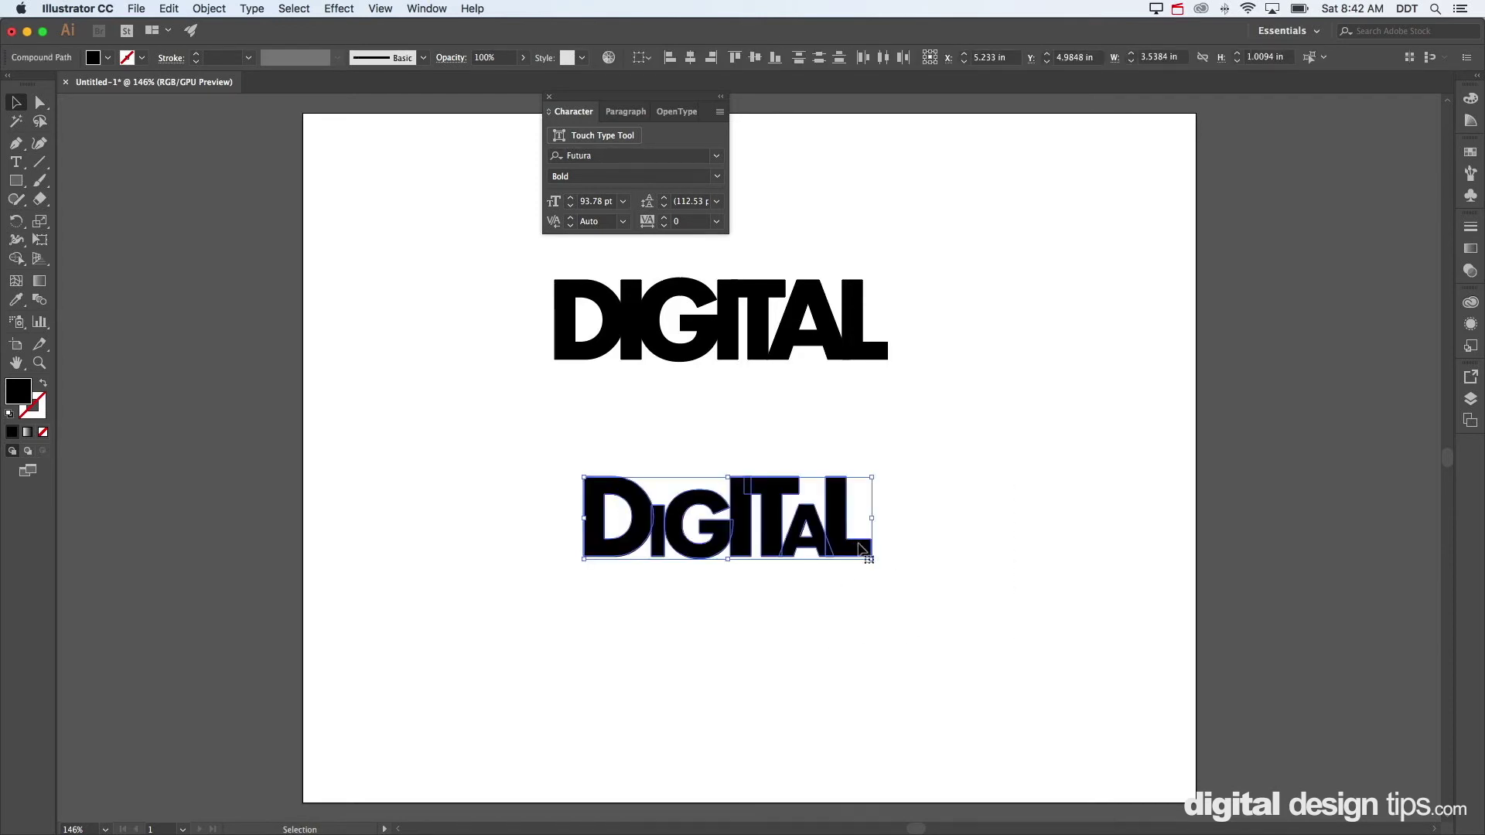
Zoom in on the lower DIGITAL with the Zoom tool and marquee-select all its letters
{"action": "key", "text": "z"}
{"action": "mouse_move", "coordinate": [668, 508]}
{"action": "left_mouse_down"}
{"action": "mouse_move", "coordinate": [782, 447]}
{"action": "mouse_move", "coordinate": [640, 401]}
{"action": "left_mouse_up"}
{"action": "key", "text": "v"}
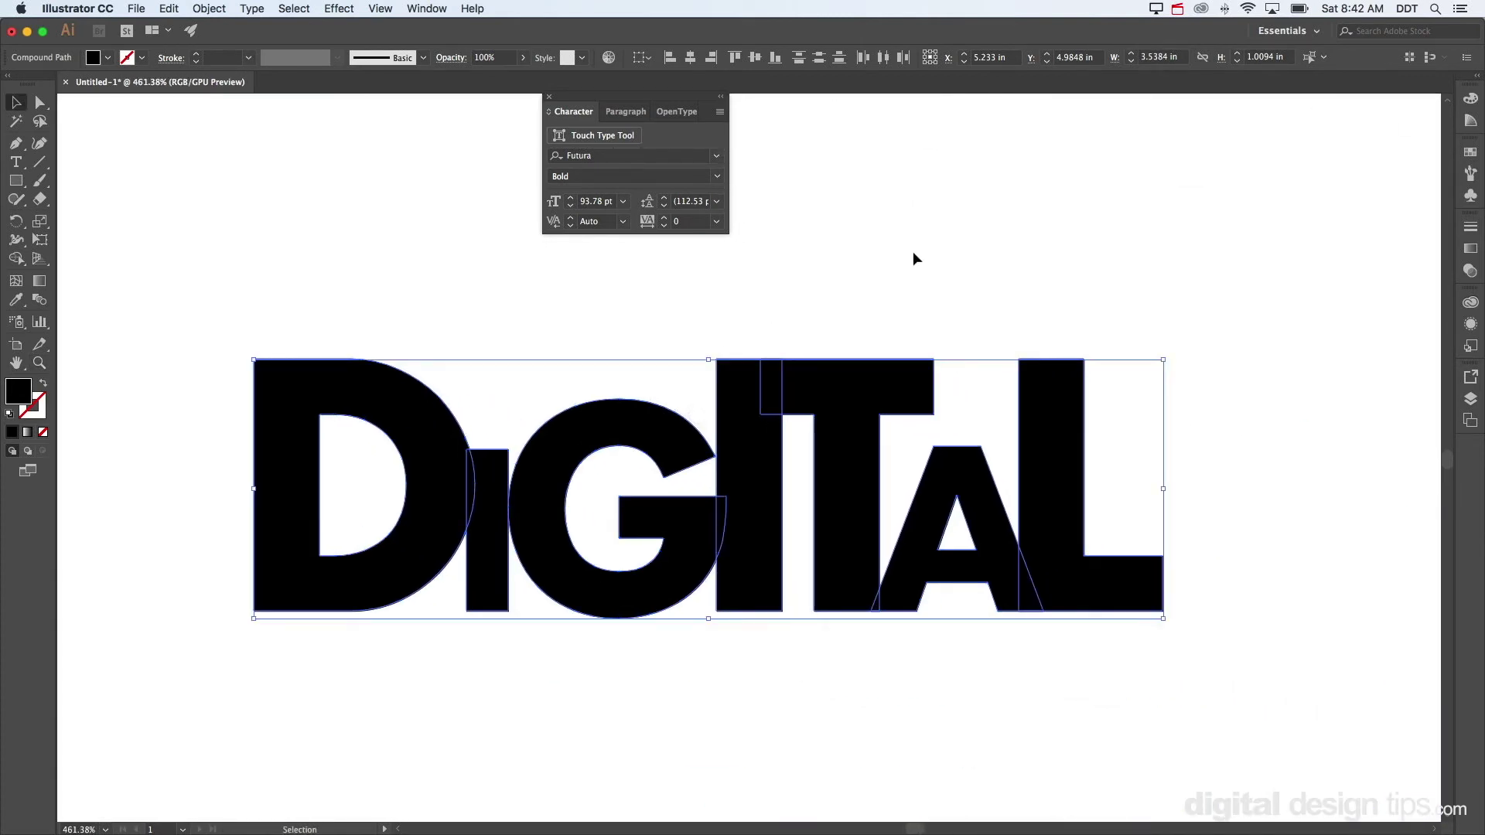
{"action": "left_click", "coordinate": [915, 252]}
{"action": "left_click_drag", "start_coordinate": [325, 272], "coordinate": [1090, 601]}
{"action": "left_click", "coordinate": [1471, 153]}
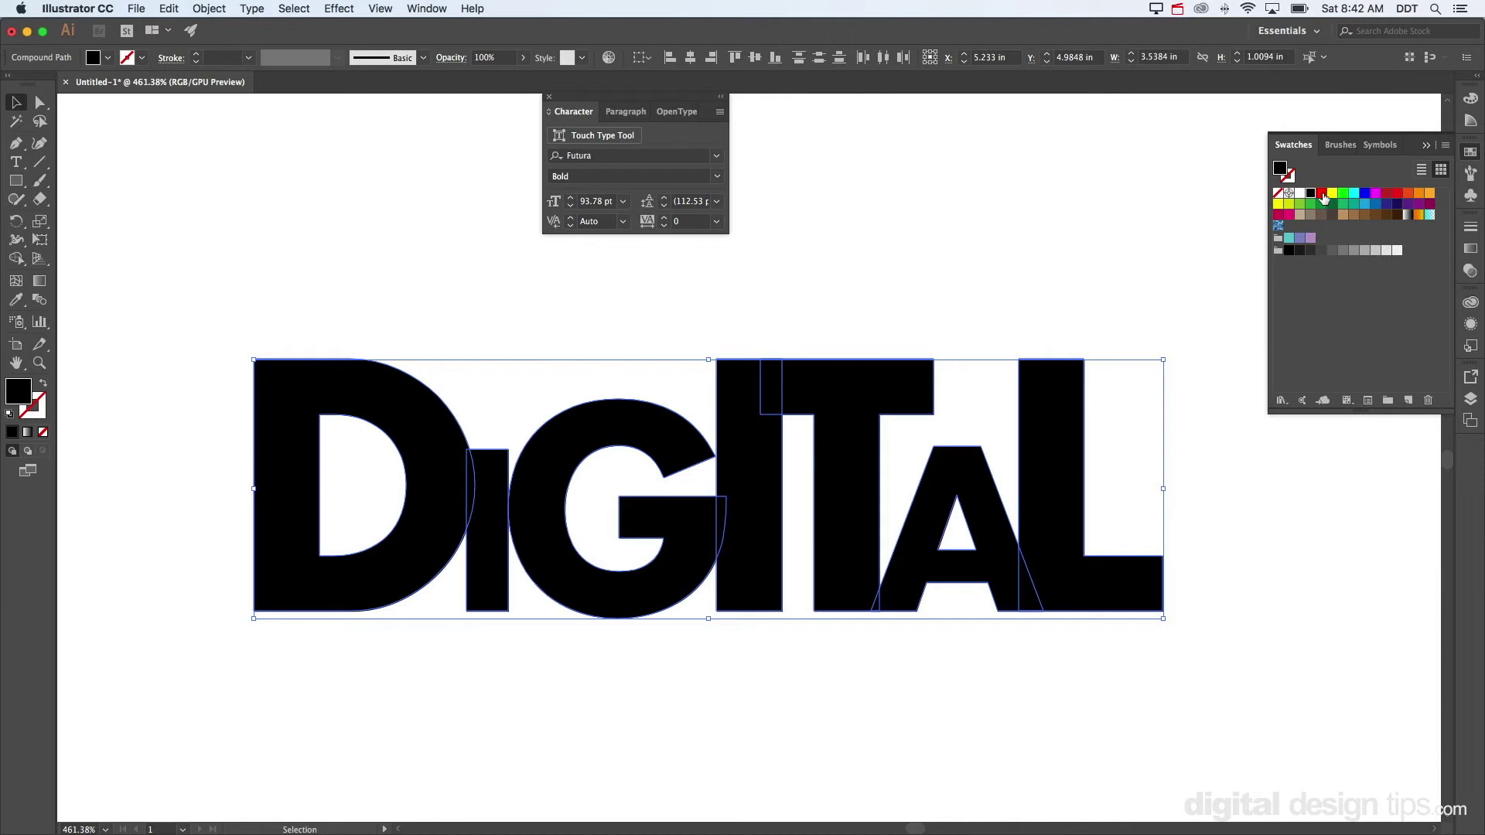
Fill the DIGITAL letters with red, give them a black stroke, and deselect
{"action": "left_click", "coordinate": [1320, 193]}
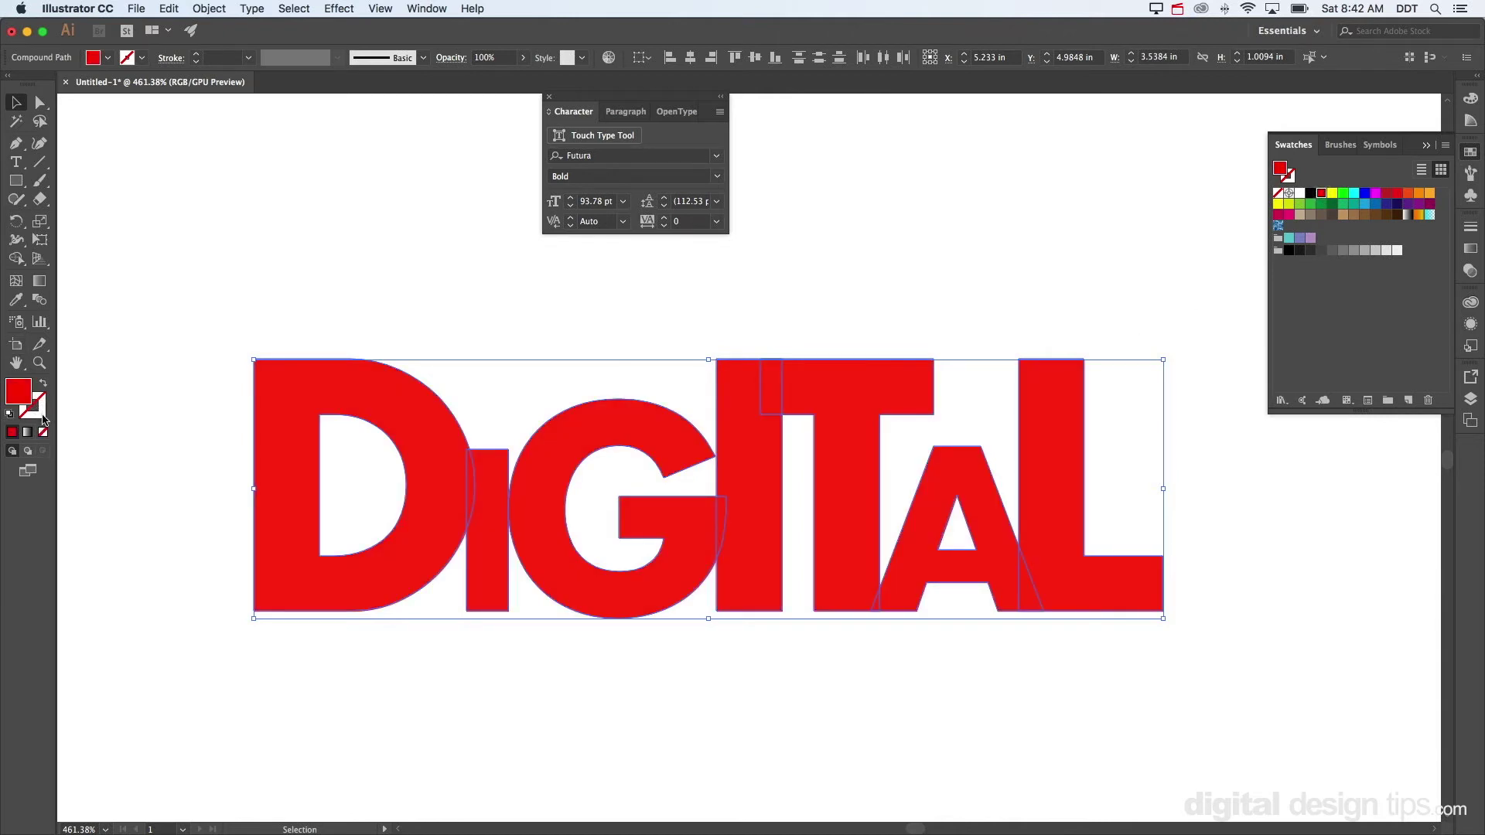
{"action": "left_click", "coordinate": [40, 410]}
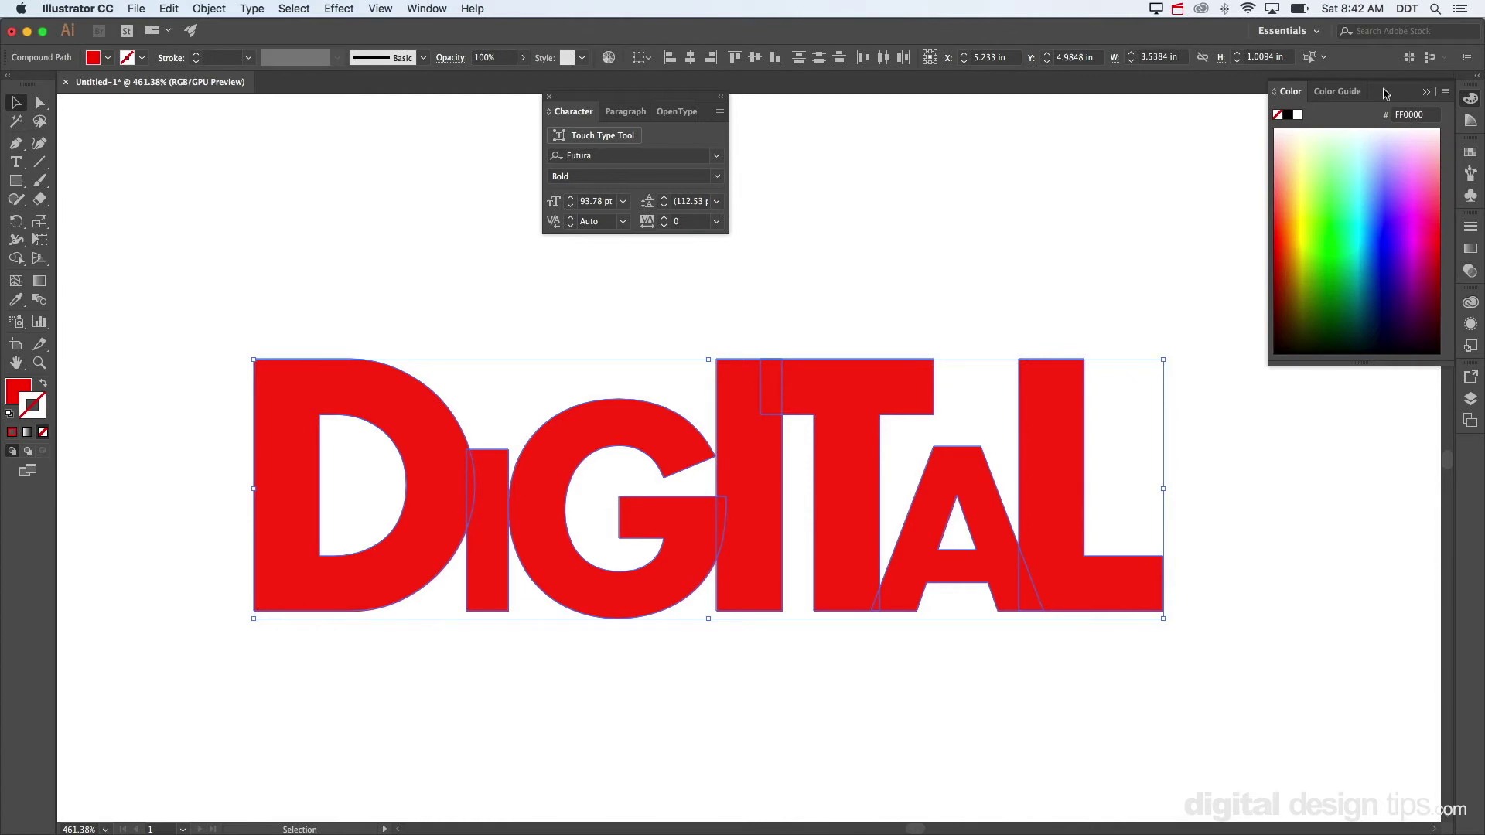
{"action": "left_click", "coordinate": [1474, 155]}
{"action": "left_click", "coordinate": [1309, 194]}
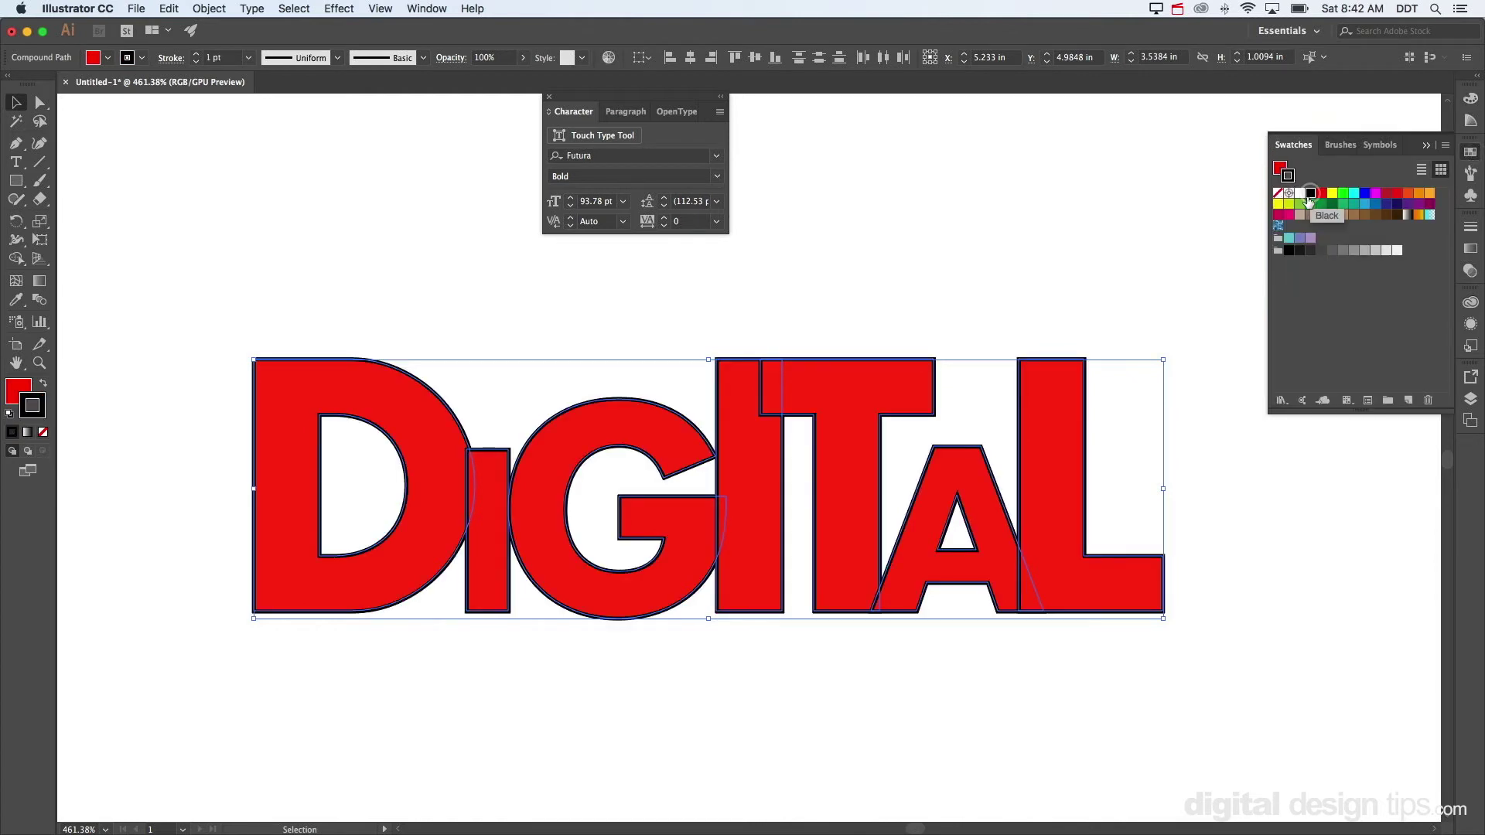
{"action": "left_click", "coordinate": [796, 289]}
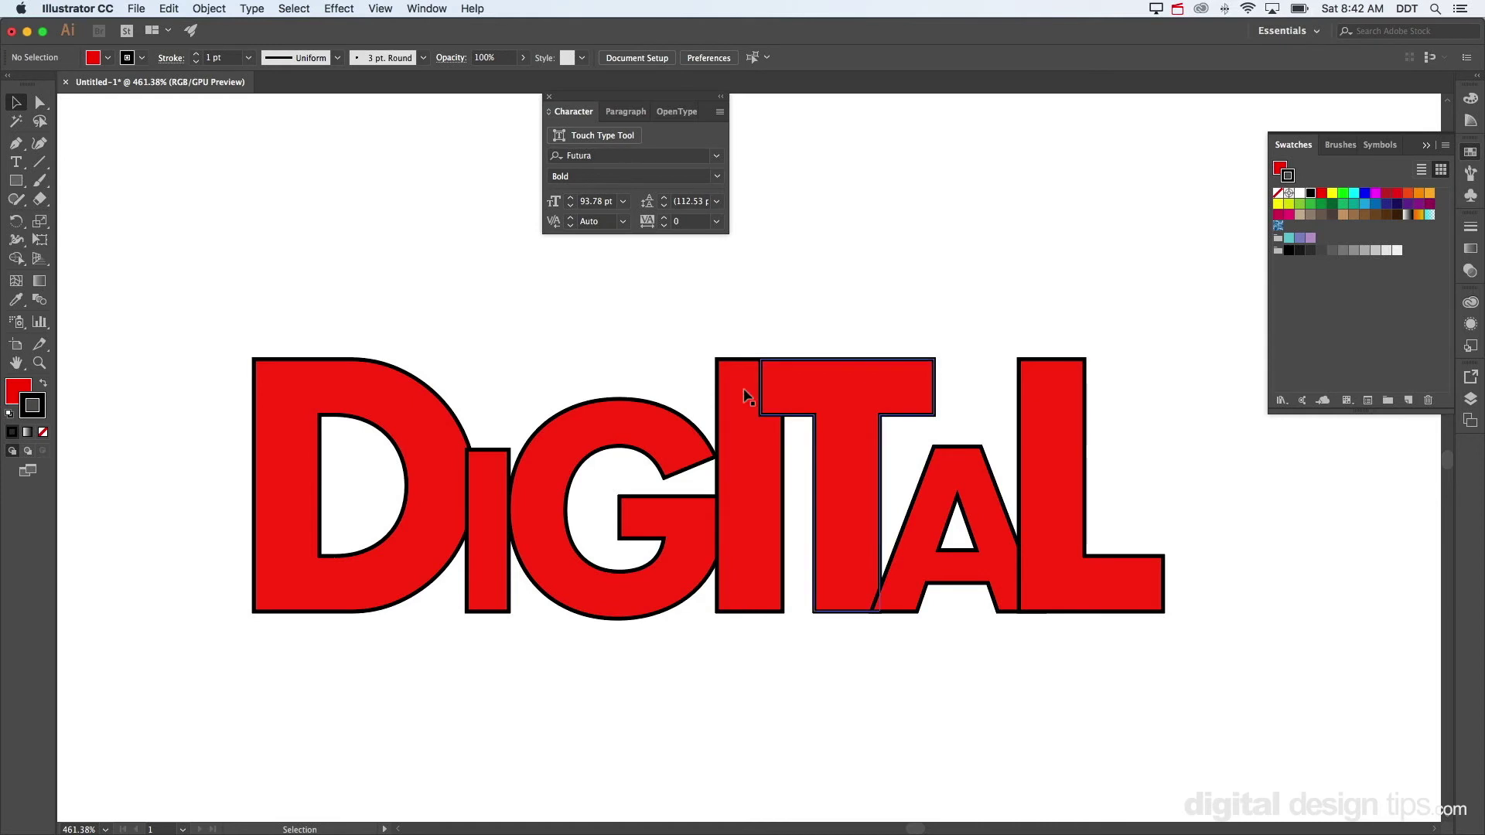
Select the whole word, float the Pathfinder panel, and try Unite before undoing it
{"action": "left_click_drag", "start_coordinate": [207, 331], "coordinate": [1213, 664]}
{"action": "left_click", "coordinate": [424, 7]}
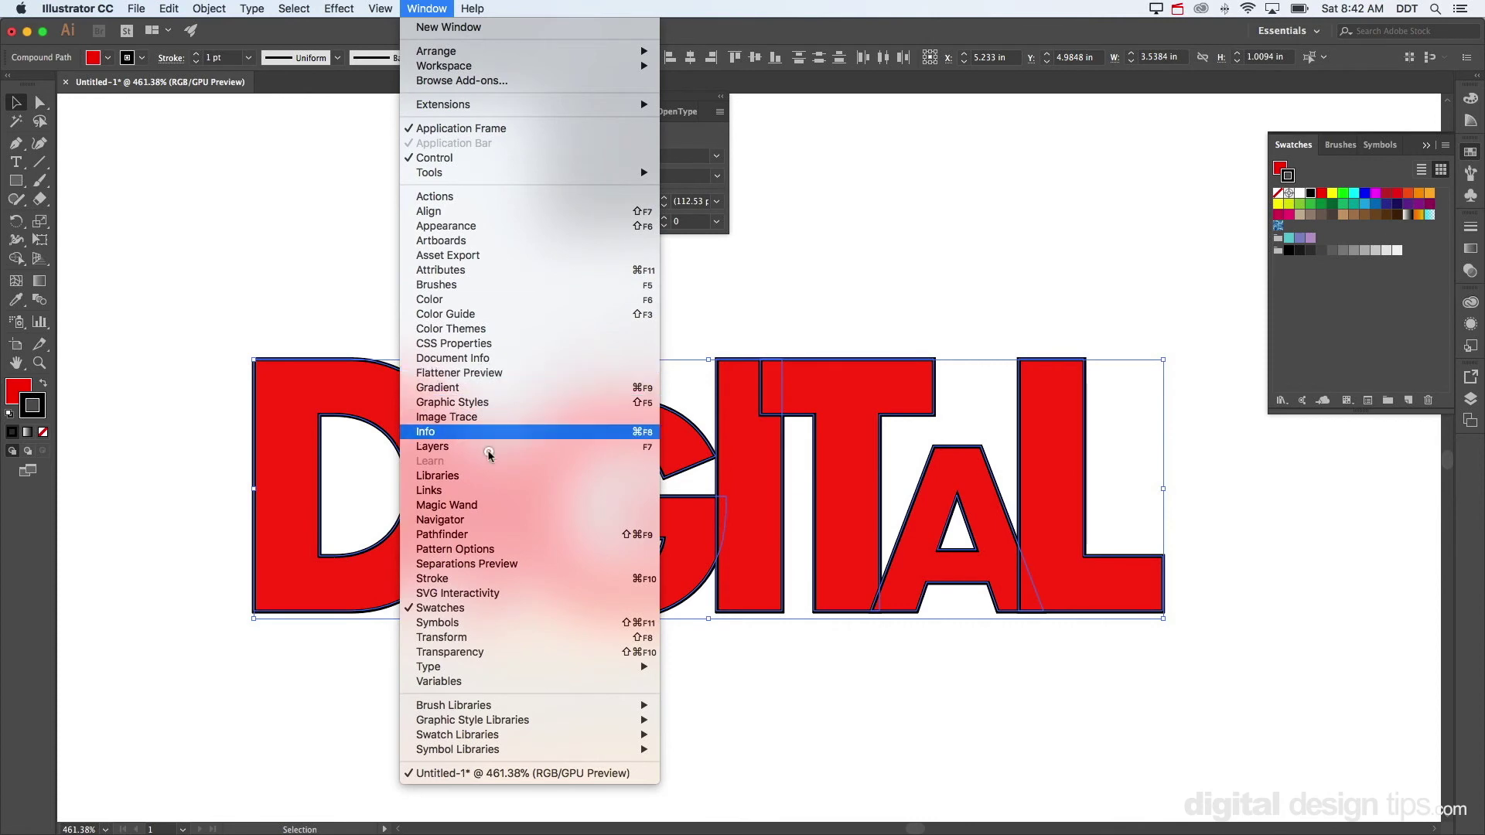
{"action": "left_click", "coordinate": [493, 535]}
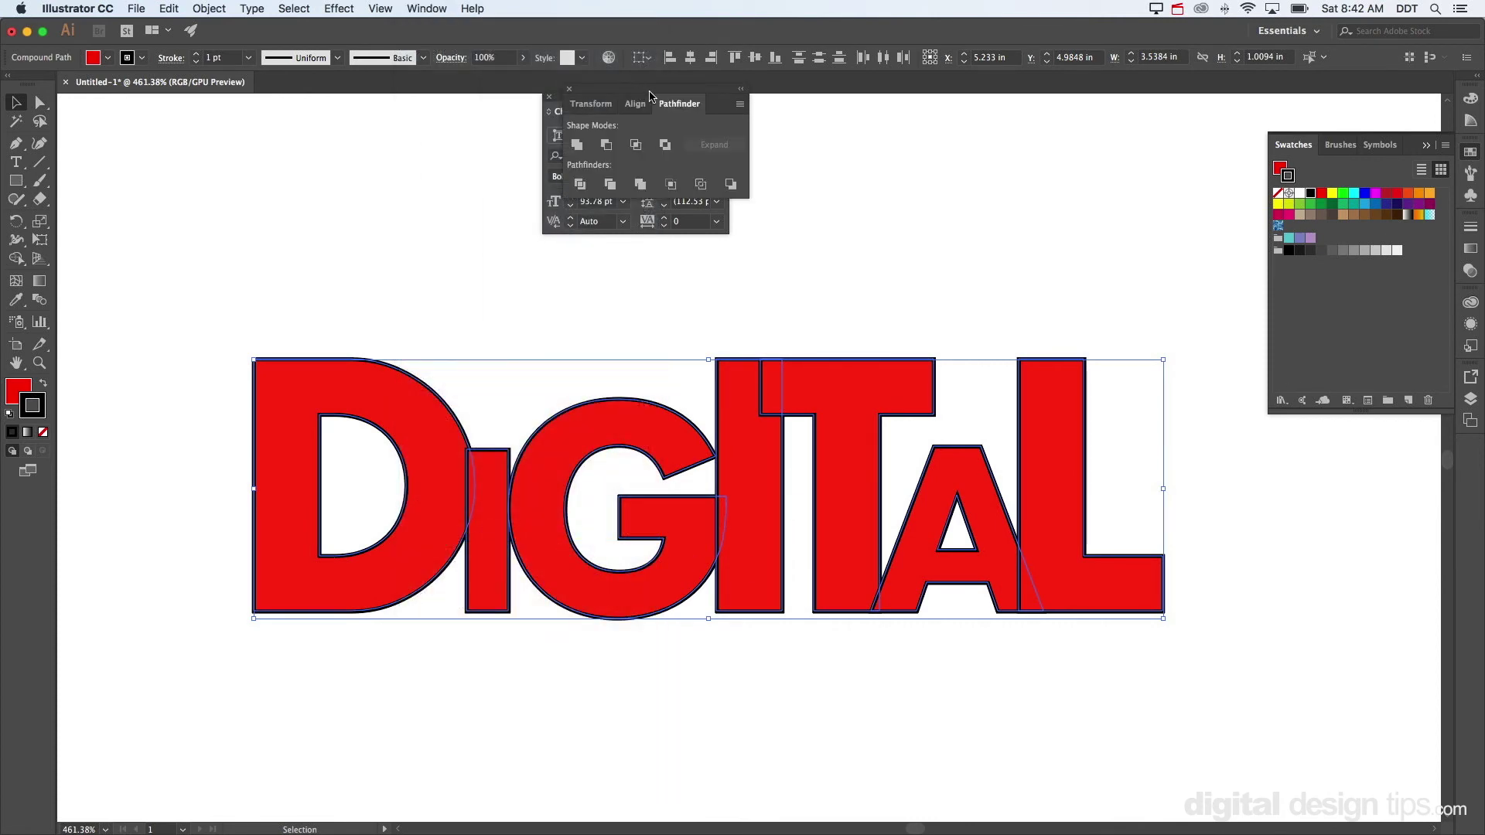
{"action": "left_click_drag", "start_coordinate": [674, 99], "coordinate": [1133, 181]}
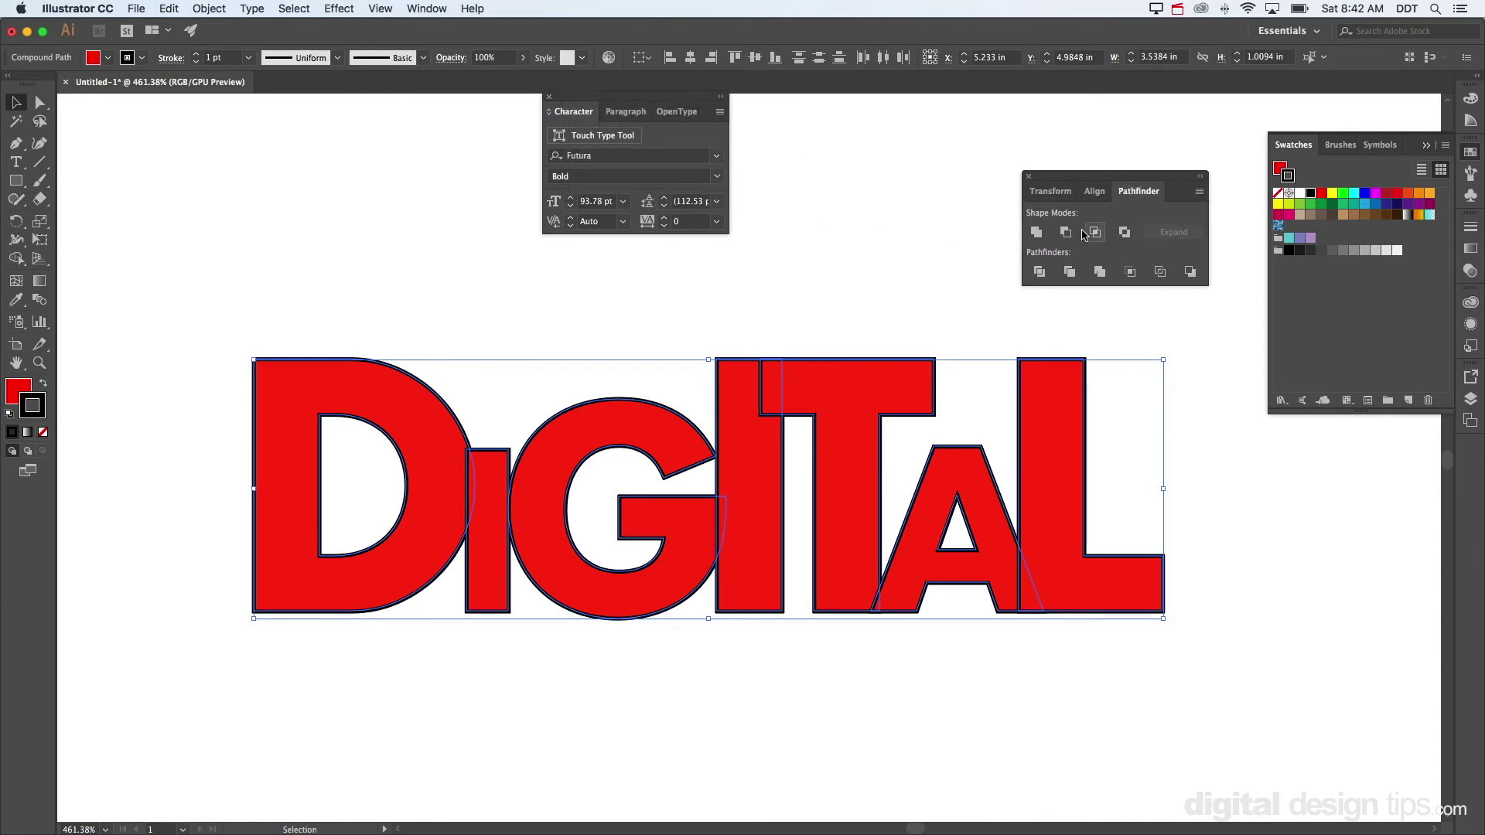
{"action": "left_click", "coordinate": [1037, 234]}
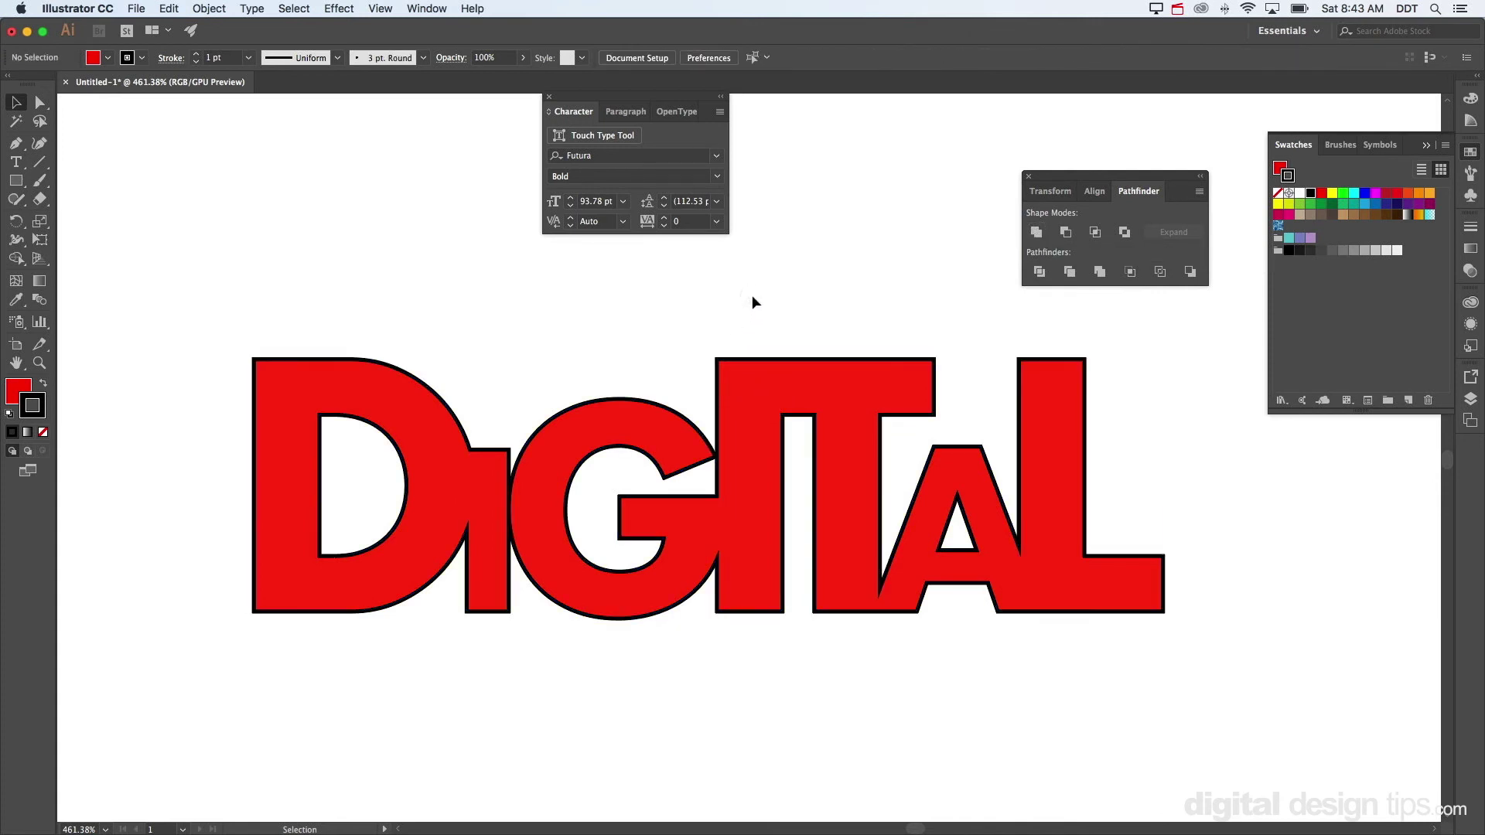
{"action": "key", "text": "ctrl+z"}
Shift the D and i pair right so they overlap the G
{"action": "left_click", "coordinate": [463, 324]}
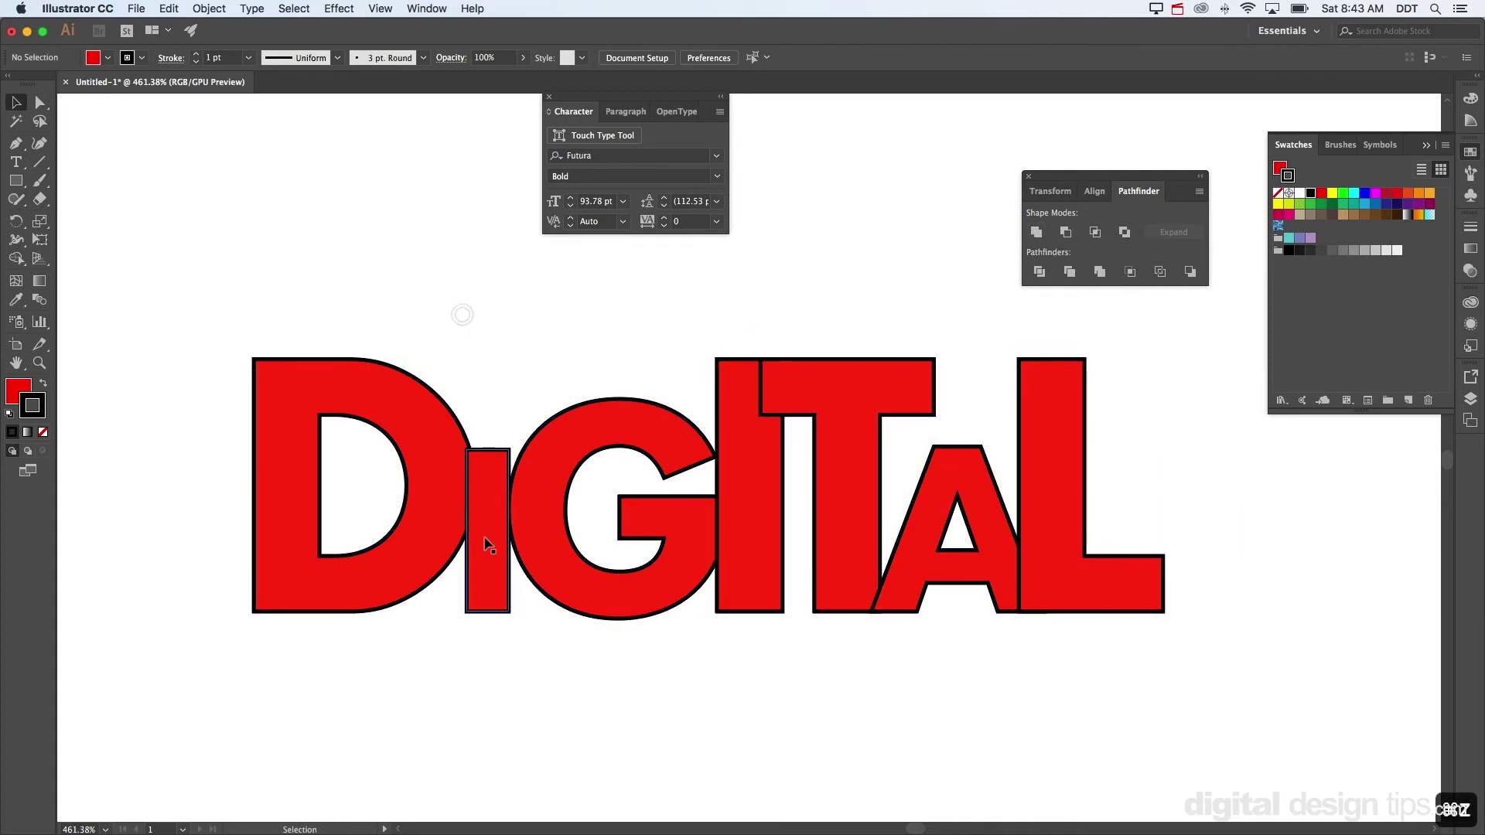
{"action": "left_click", "coordinate": [450, 495]}
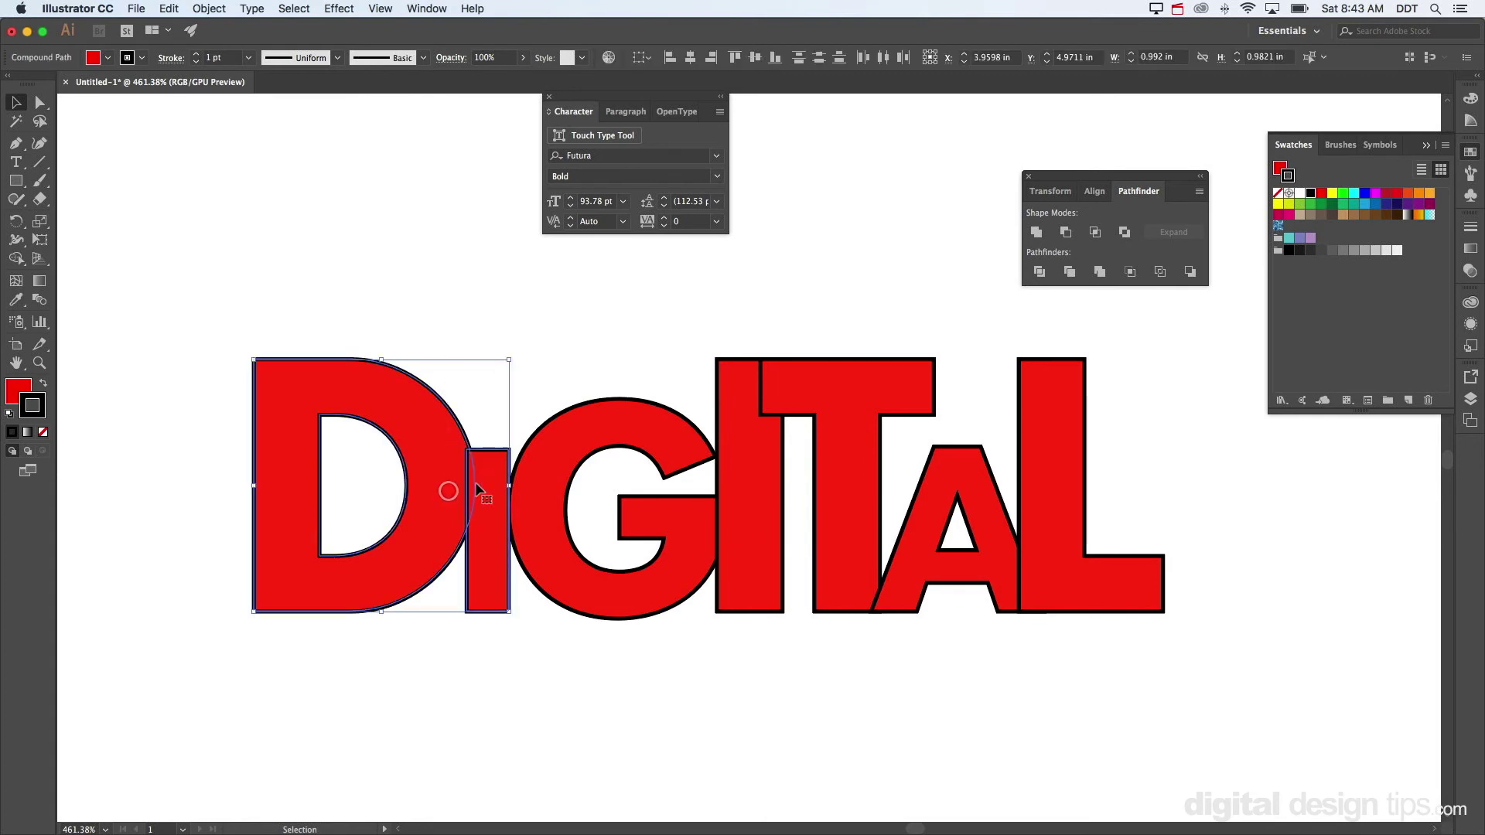
{"action": "left_click_drag", "start_coordinate": [481, 492], "coordinate": [501, 477]}
{"action": "left_click", "coordinate": [418, 328]}
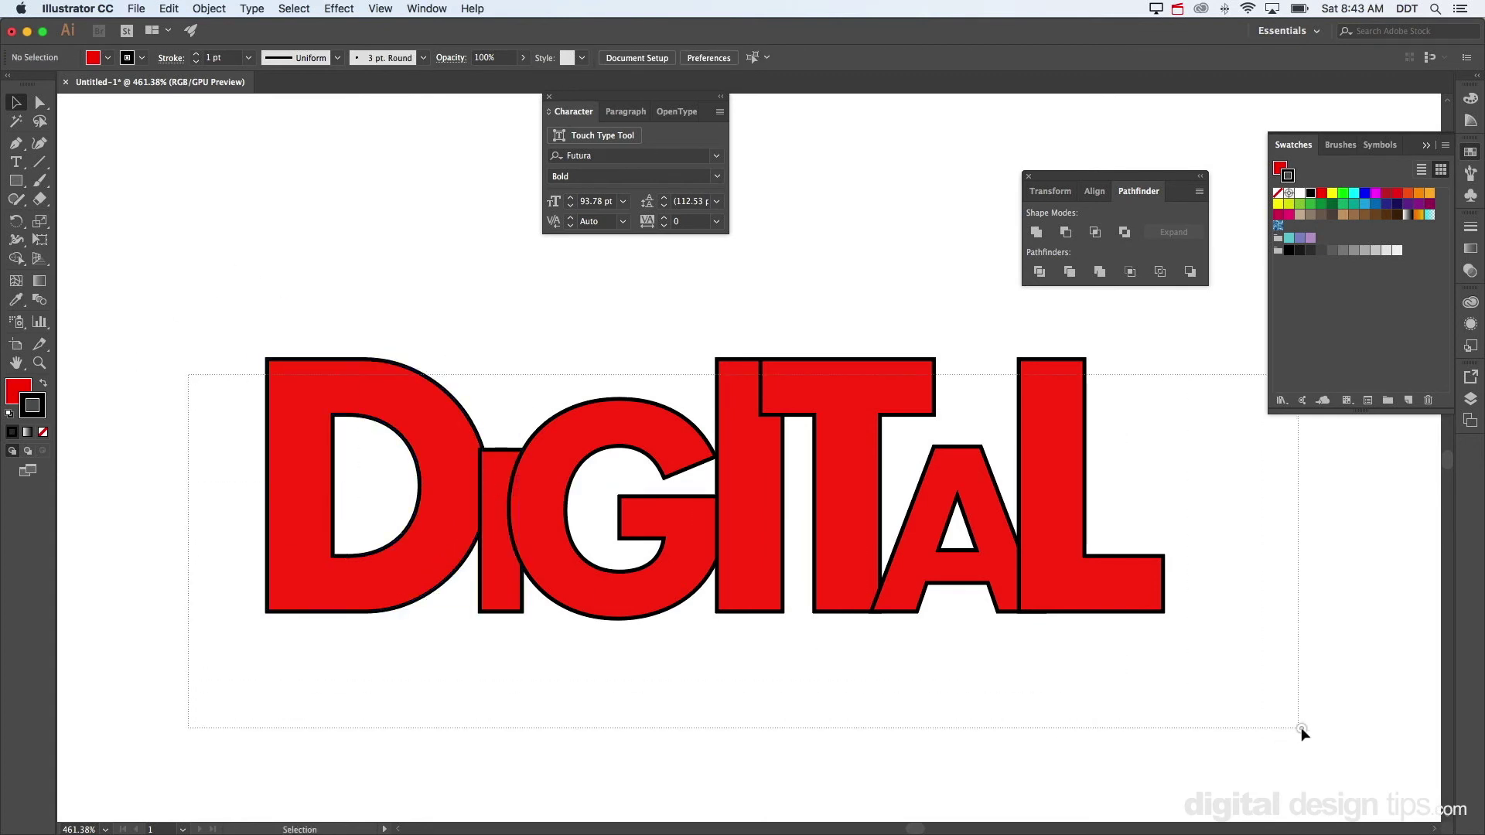
Marquee-select the whole word and unite it into one shape with Pathfinder
{"action": "left_click_drag", "start_coordinate": [193, 379], "coordinate": [1300, 727]}
{"action": "left_click", "coordinate": [1047, 237]}
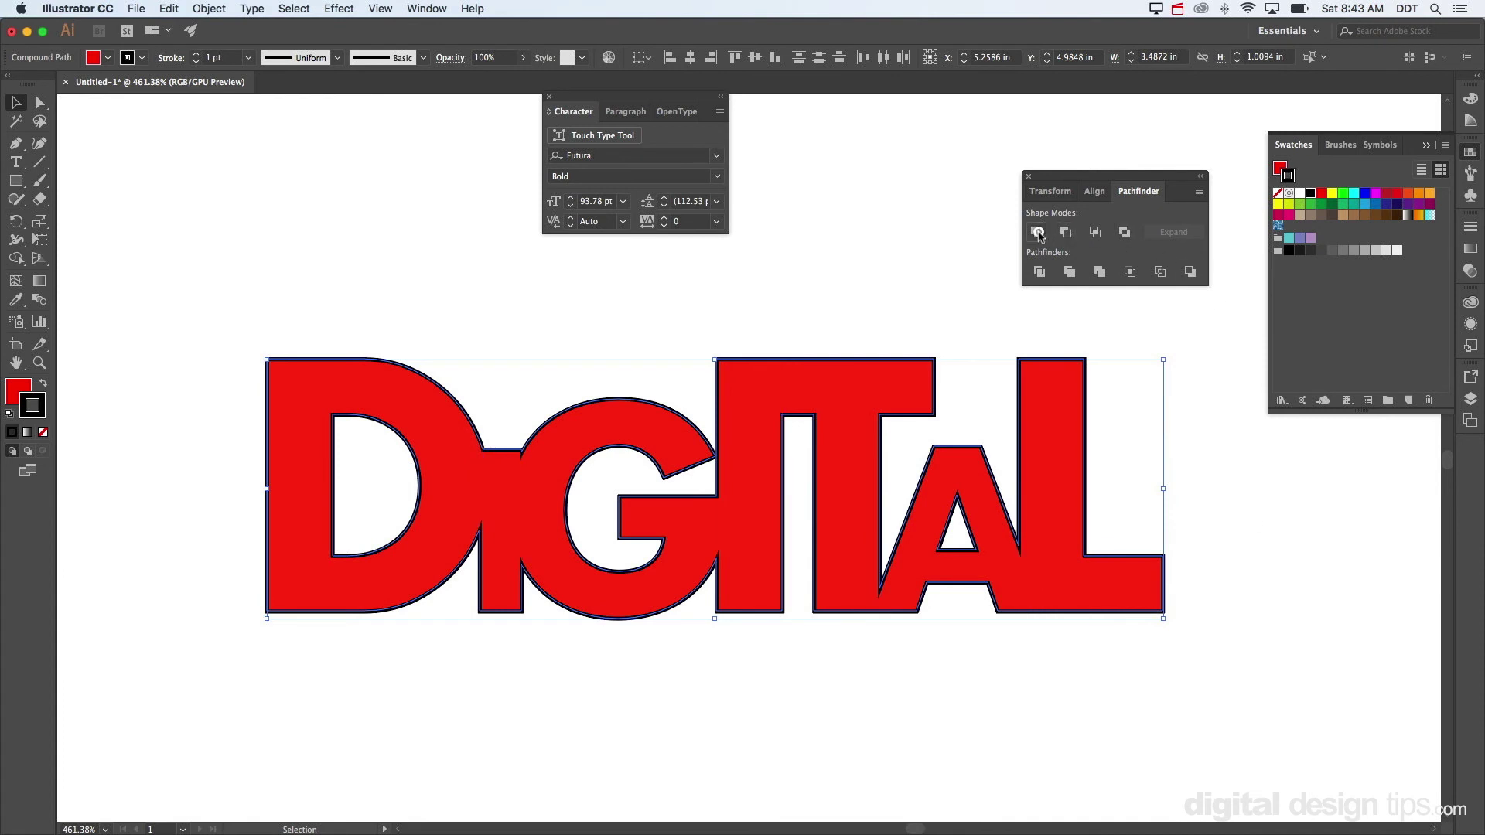
{"action": "left_click", "coordinate": [869, 256]}
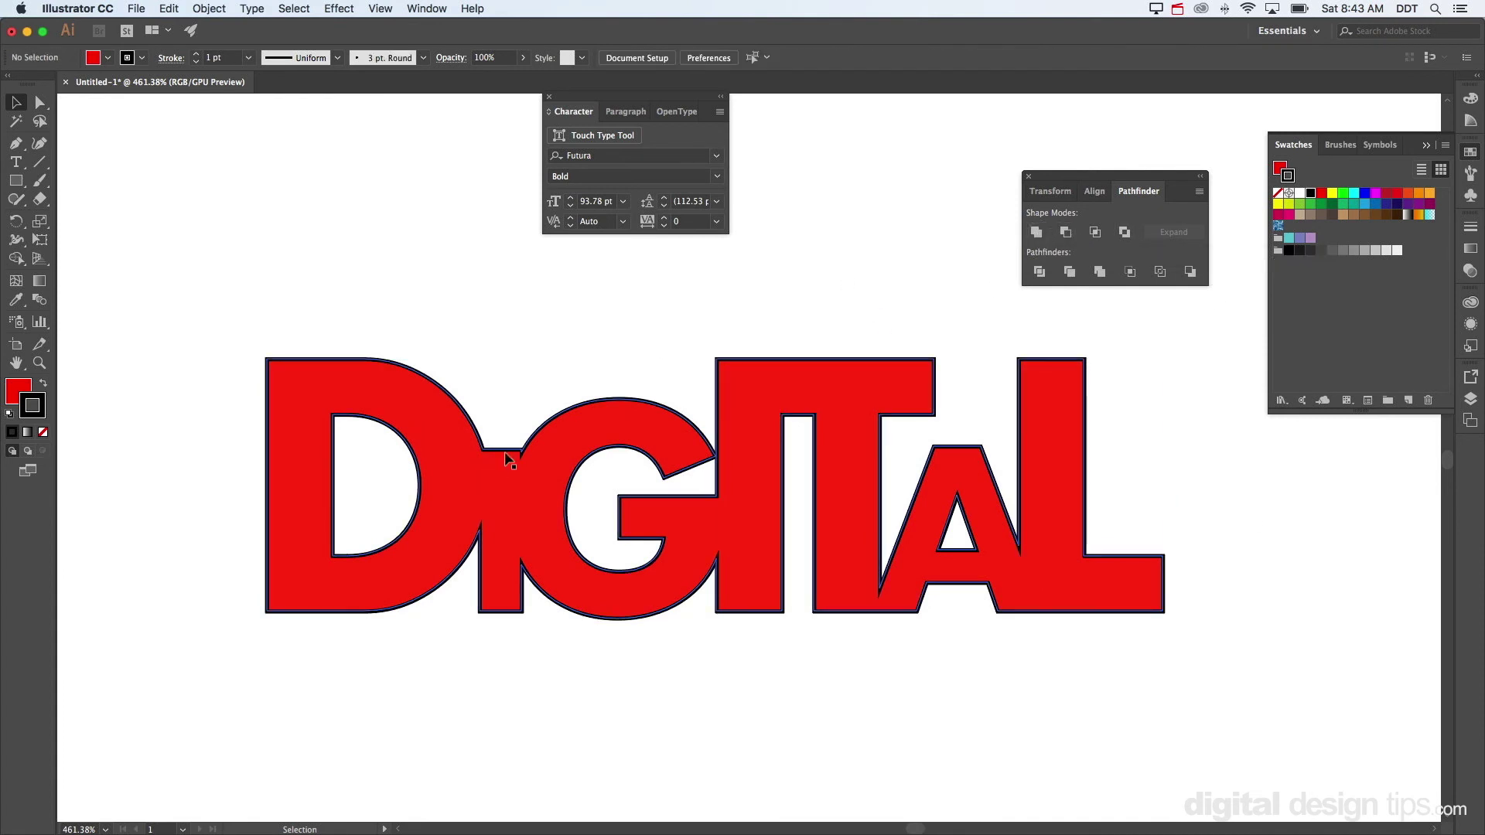
{"action": "left_click", "coordinate": [1079, 476]}
{"action": "scroll", "coordinate": [898, 348], "scroll_direction": "down", "scroll_amount": 3}
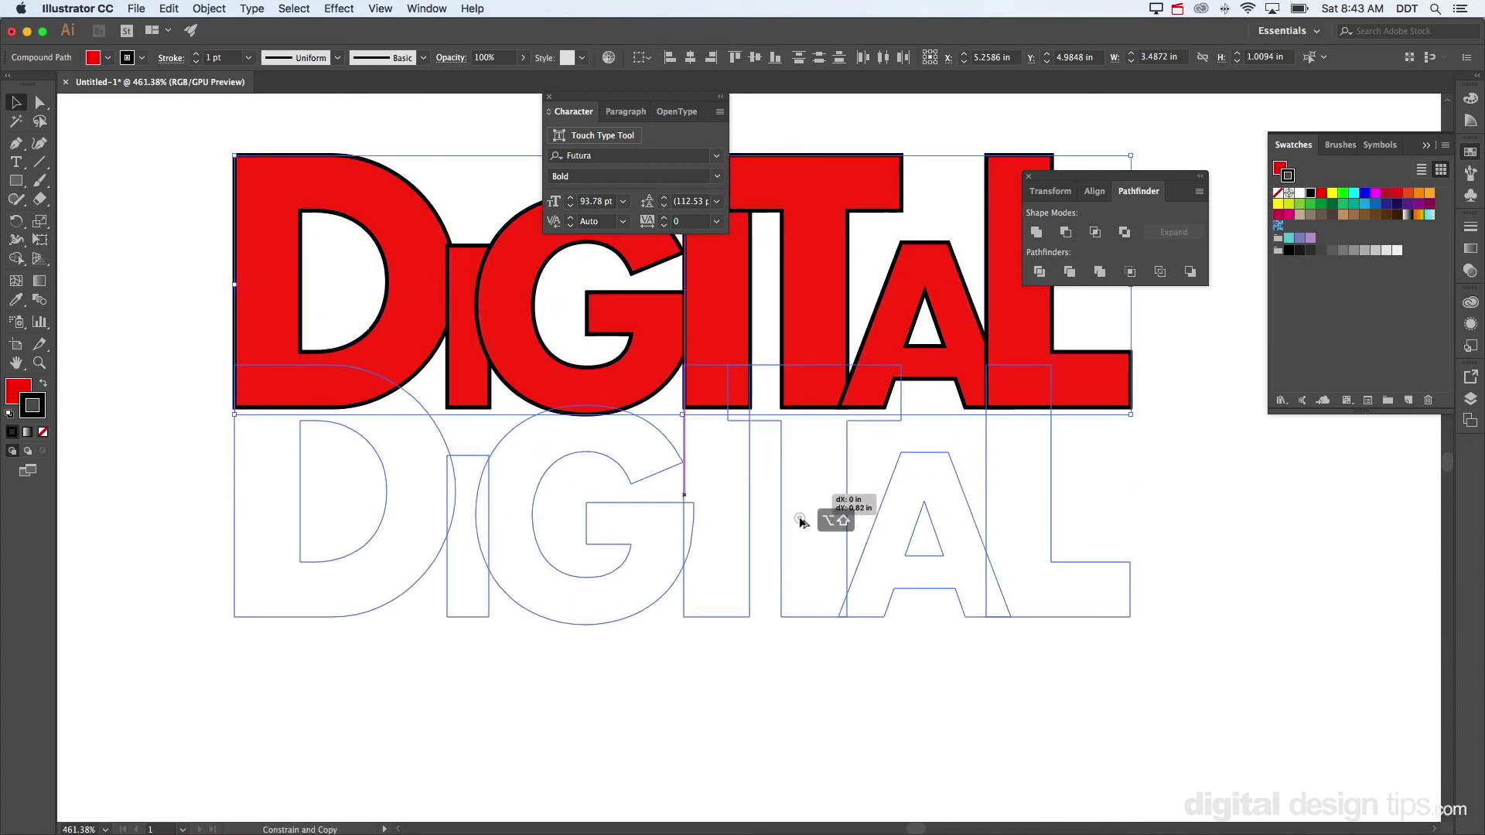
Duplicate DIGITAL directly below, unite the upper copy's letters, and zoom out to see both
{"action": "left_click_drag", "start_coordinate": [812, 287], "coordinate": [812, 667], "text": "alt"}
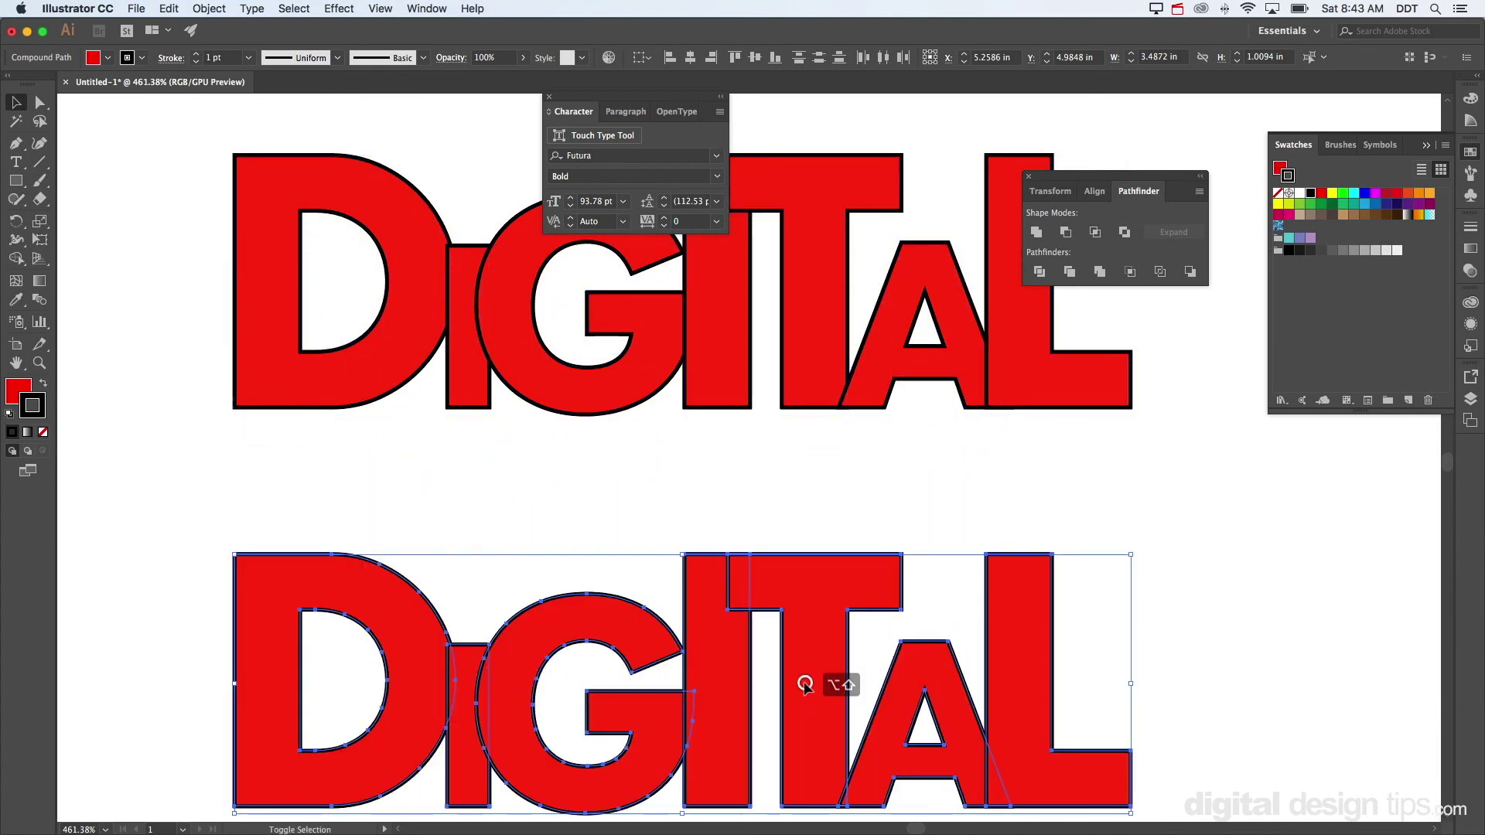
{"action": "left_click", "coordinate": [743, 449]}
{"action": "scroll", "coordinate": [744, 449], "scroll_direction": "up", "scroll_amount": 2}
{"action": "left_click_drag", "start_coordinate": [189, 223], "coordinate": [1125, 527]}
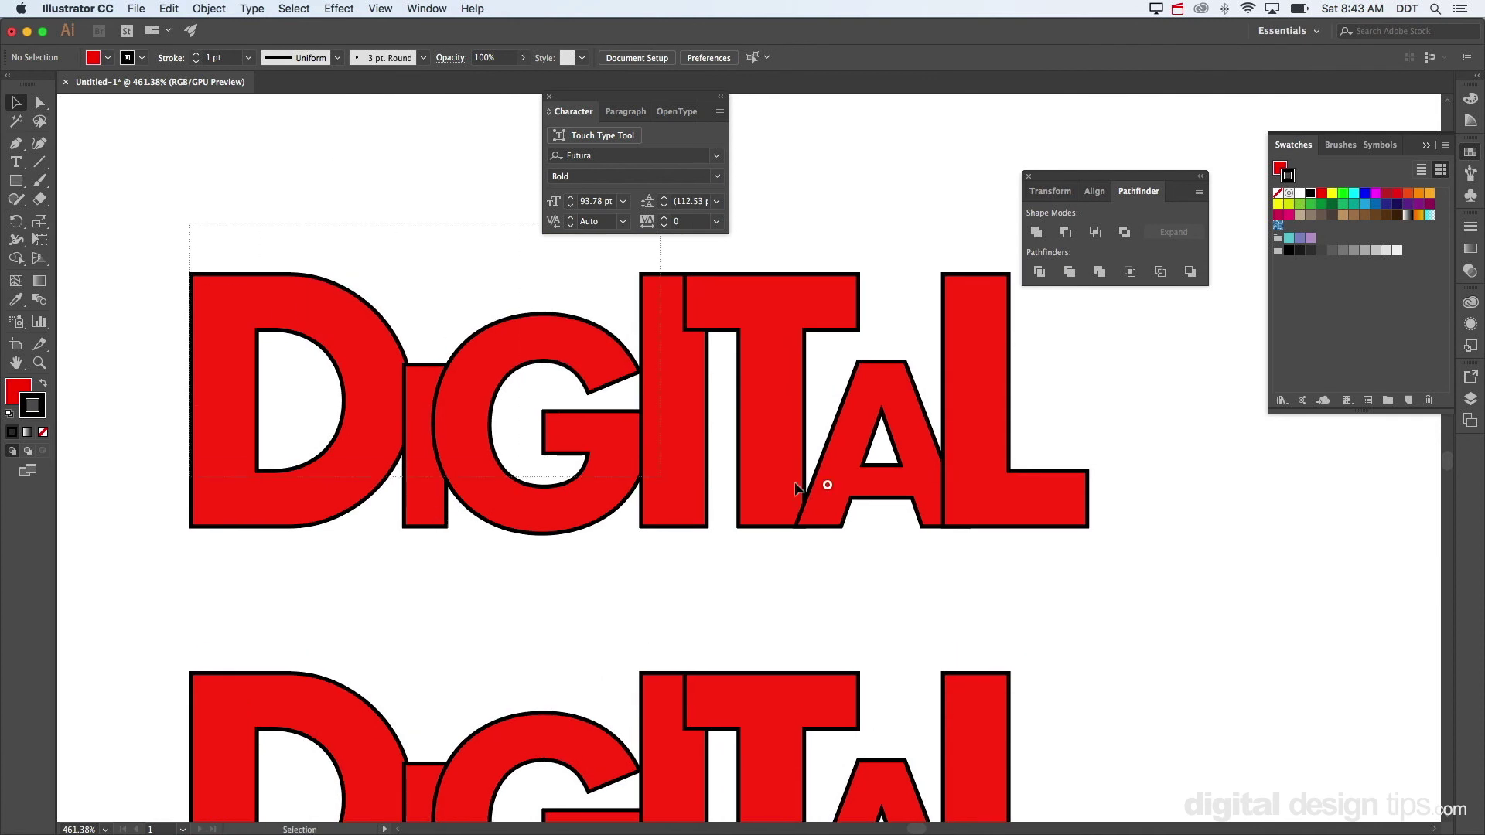
{"action": "left_click", "coordinate": [1036, 233]}
{"action": "left_click", "coordinate": [1166, 437]}
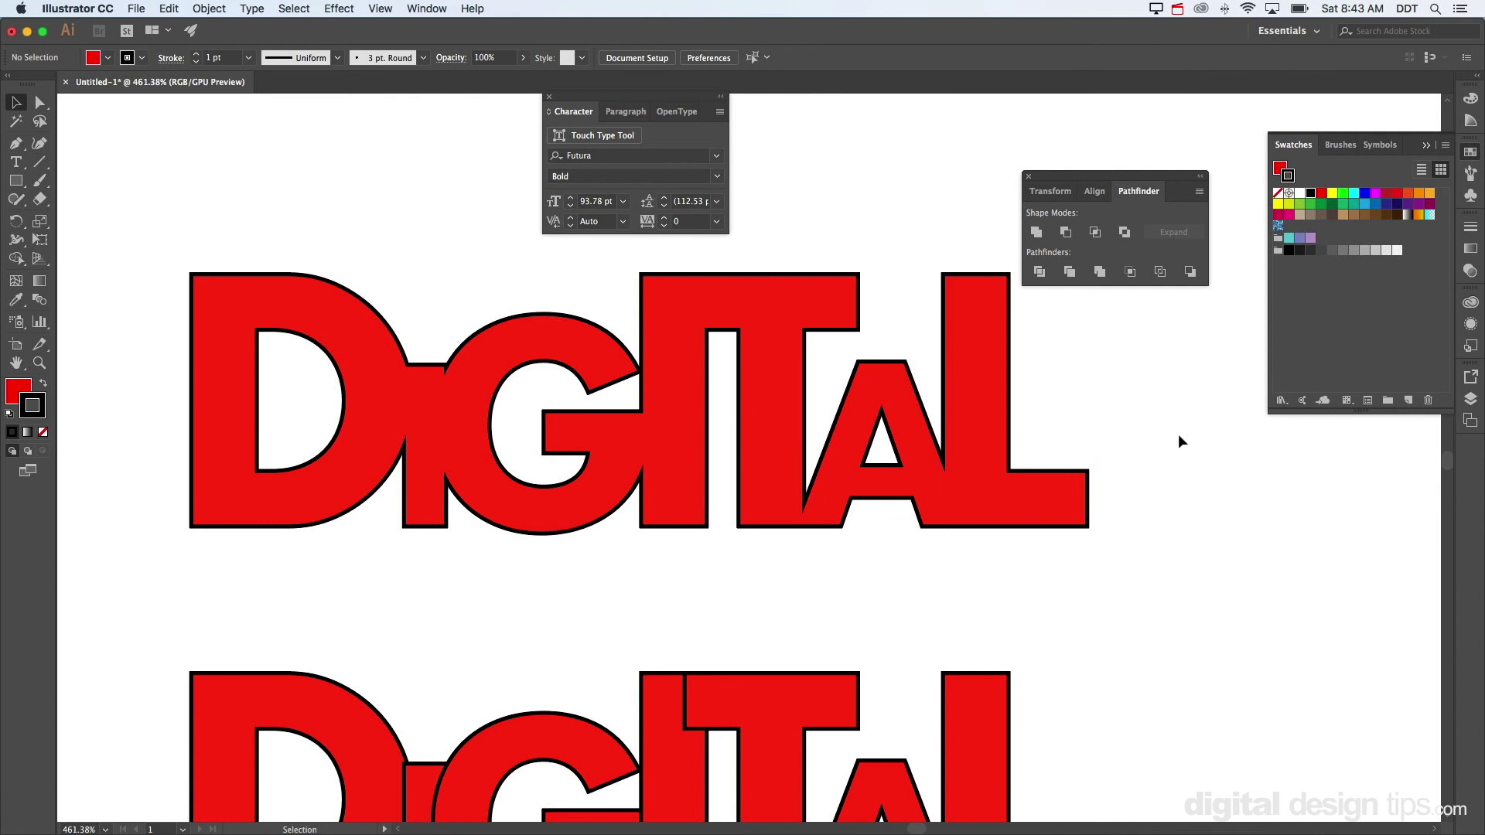
{"action": "left_click_drag", "start_coordinate": [995, 458], "coordinate": [1066, 532]}
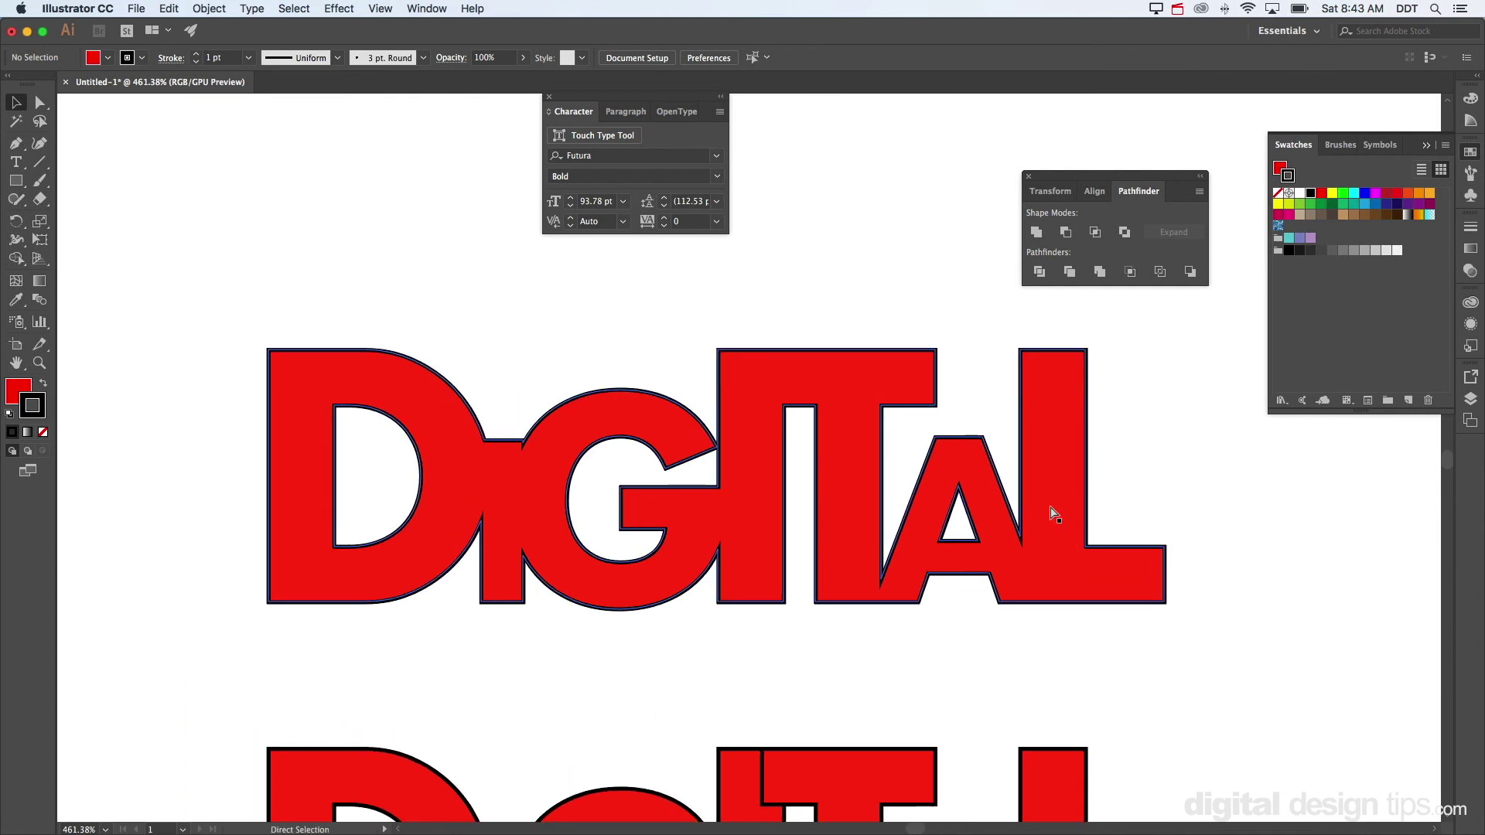
{"action": "key", "text": "ctrl+minus"}
{"action": "key", "text": "ctrl+minus"}
{"action": "key", "text": "ctrl+minus"}
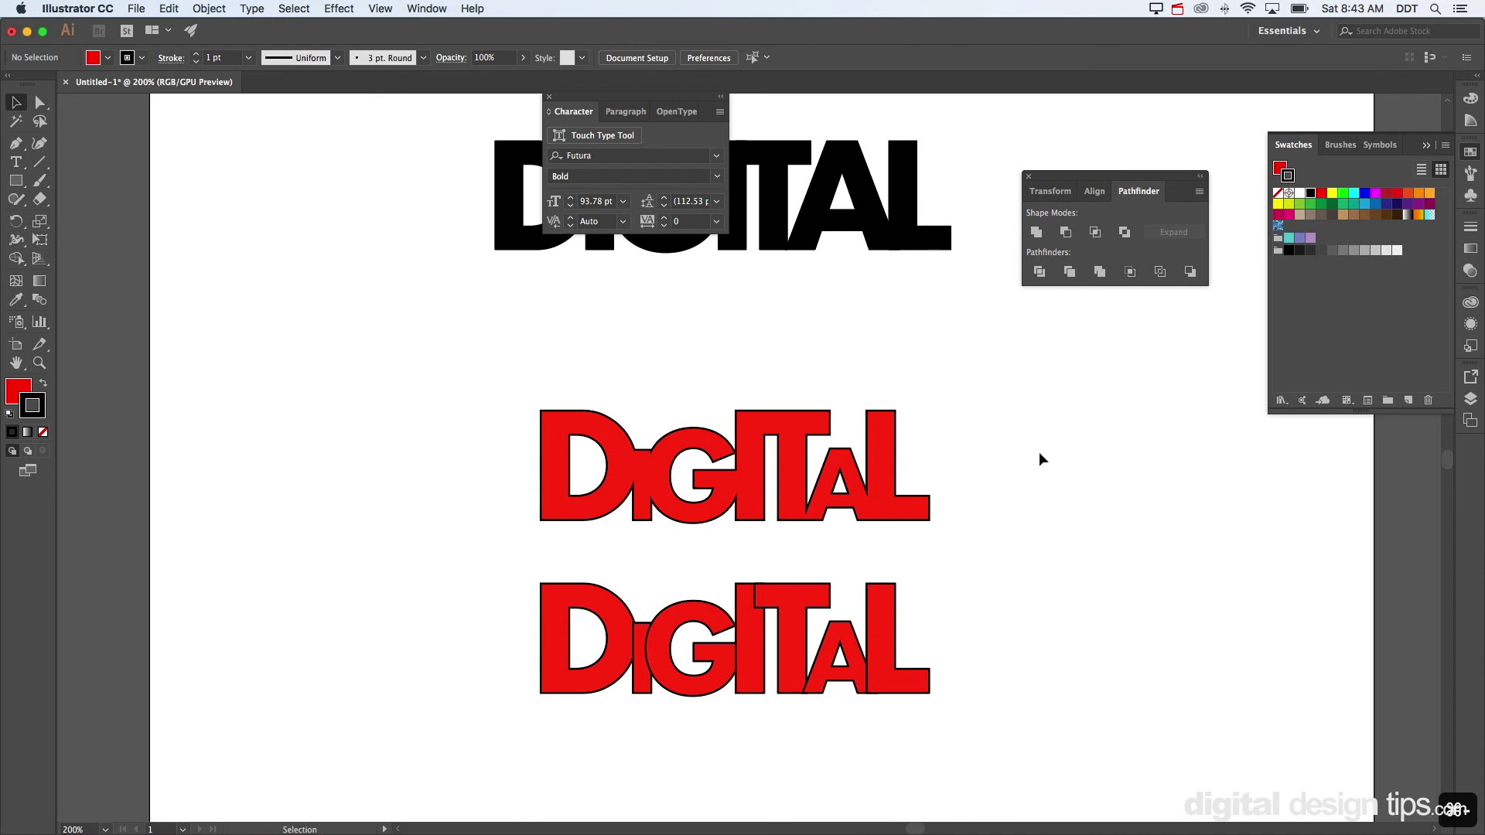
{"action": "scroll", "coordinate": [1040, 457], "scroll_direction": "up", "scroll_amount": 3}
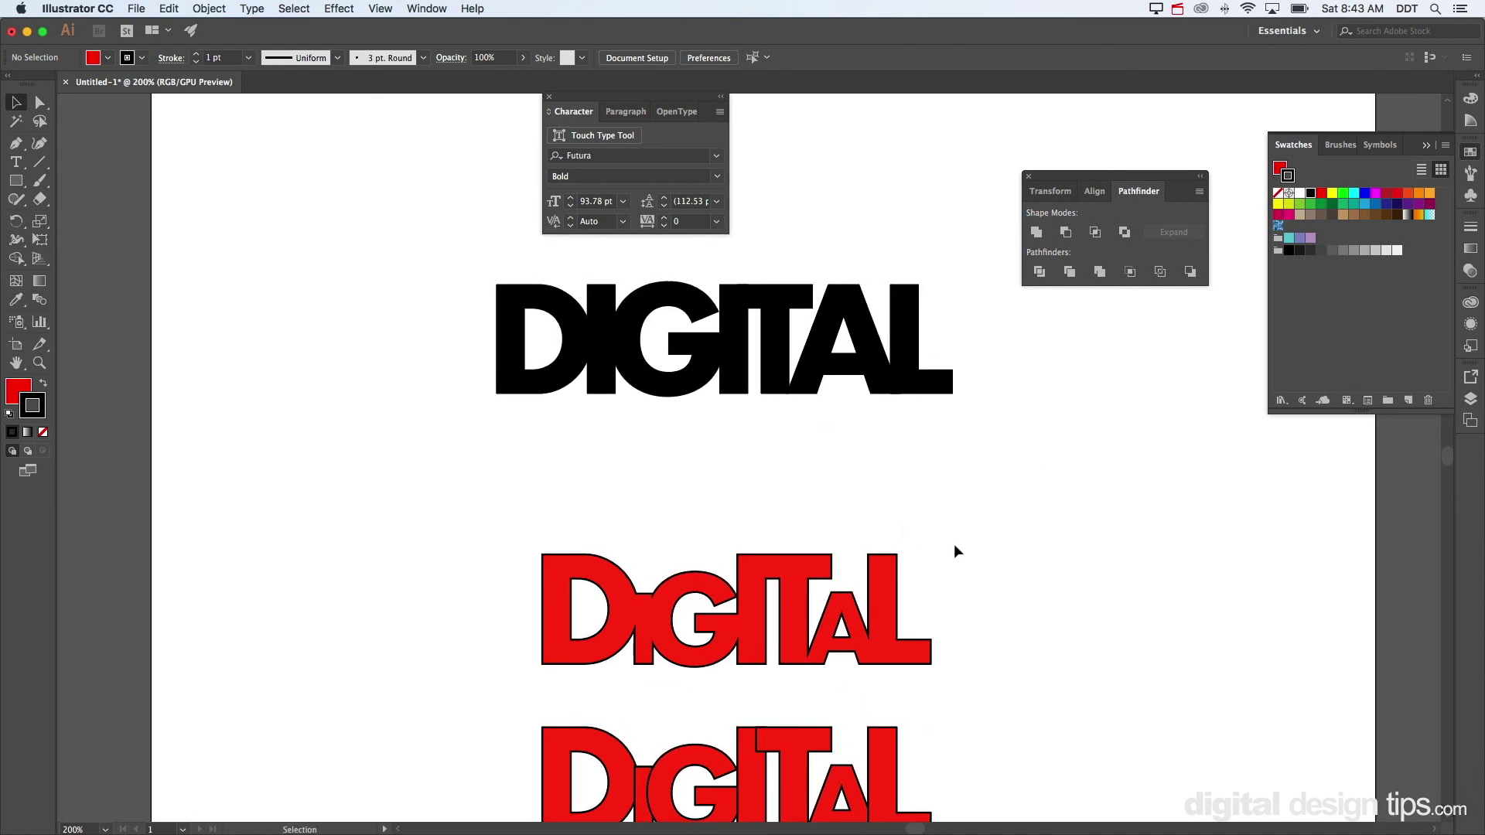
{"action": "left_click_drag", "start_coordinate": [960, 547], "coordinate": [958, 365]}
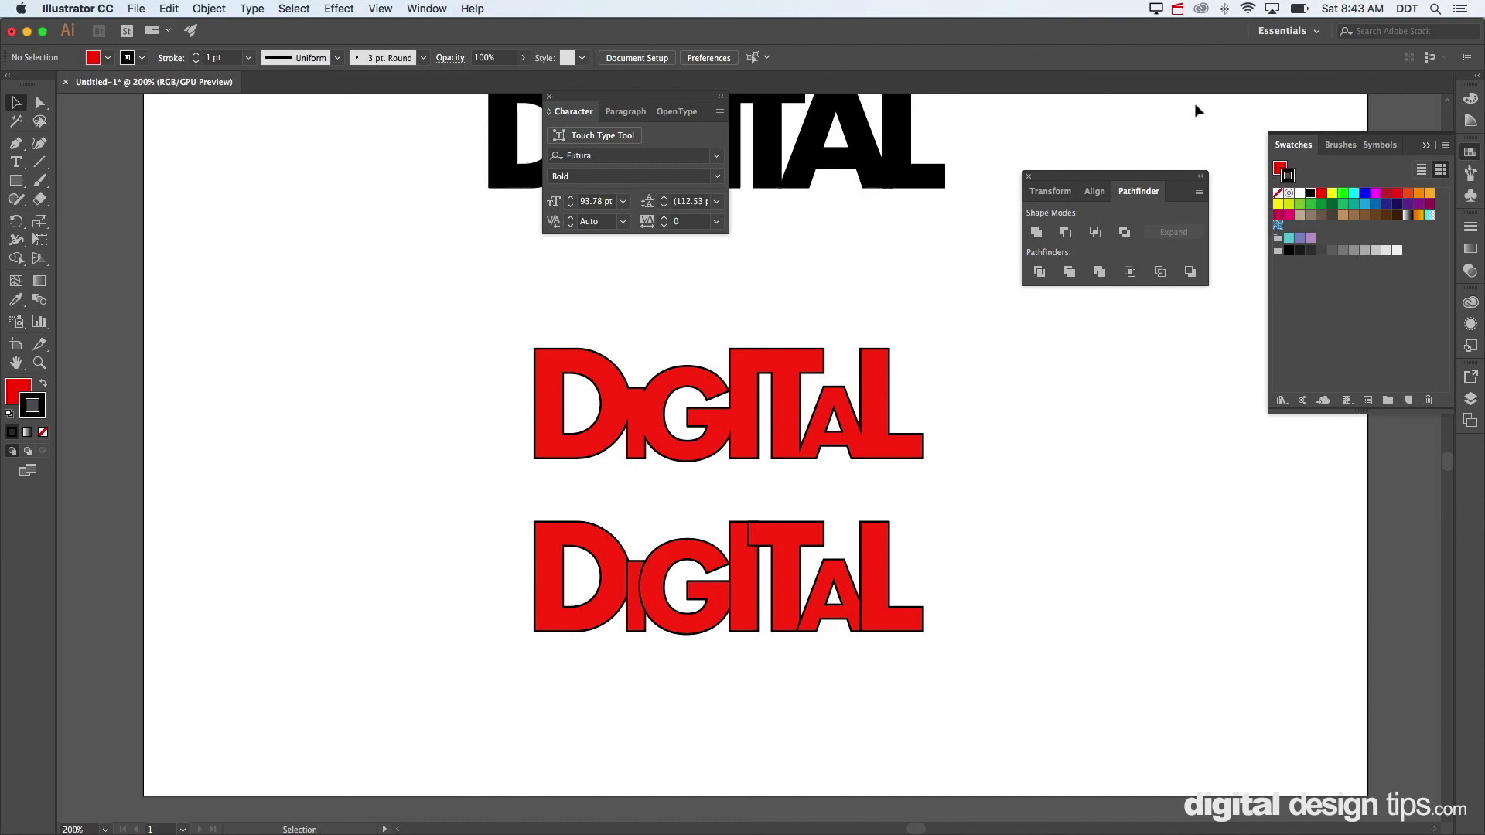
{"action": "key", "text": "super"}
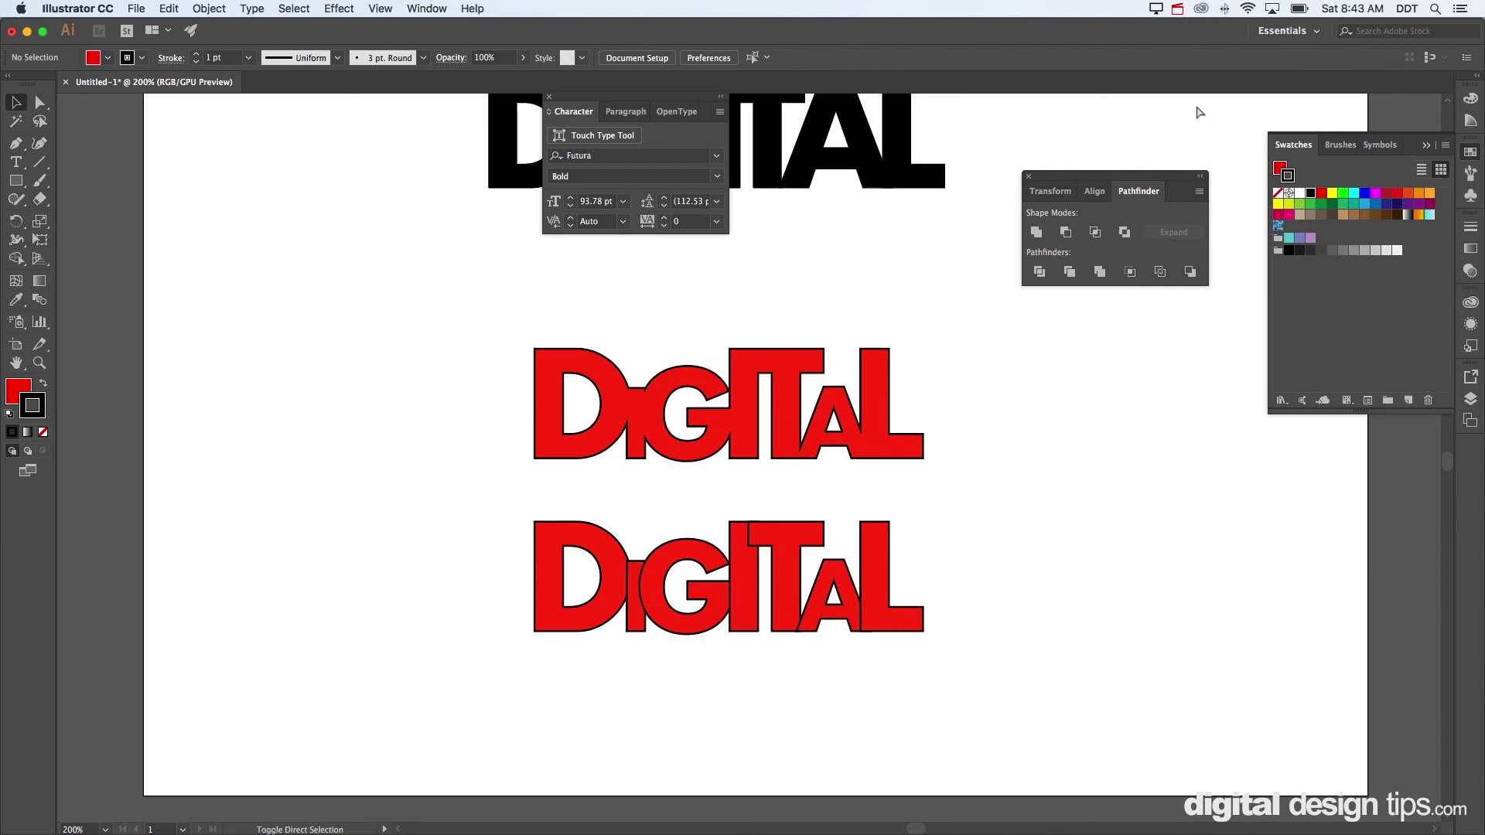